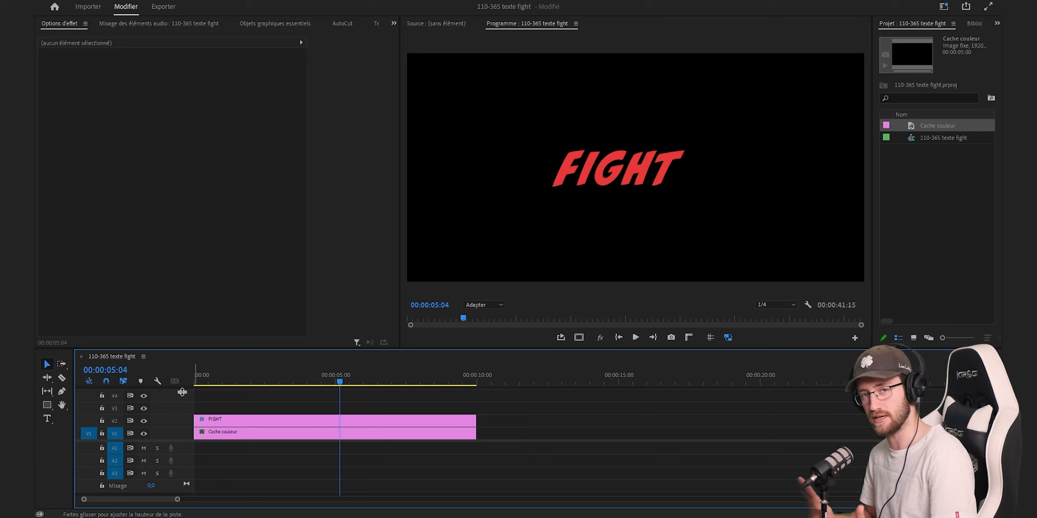
- Find the Bruit fractal VR effect by searching for "fractal" and apply it to the FIGHT text clip
{"action": "key", "text": "t"}
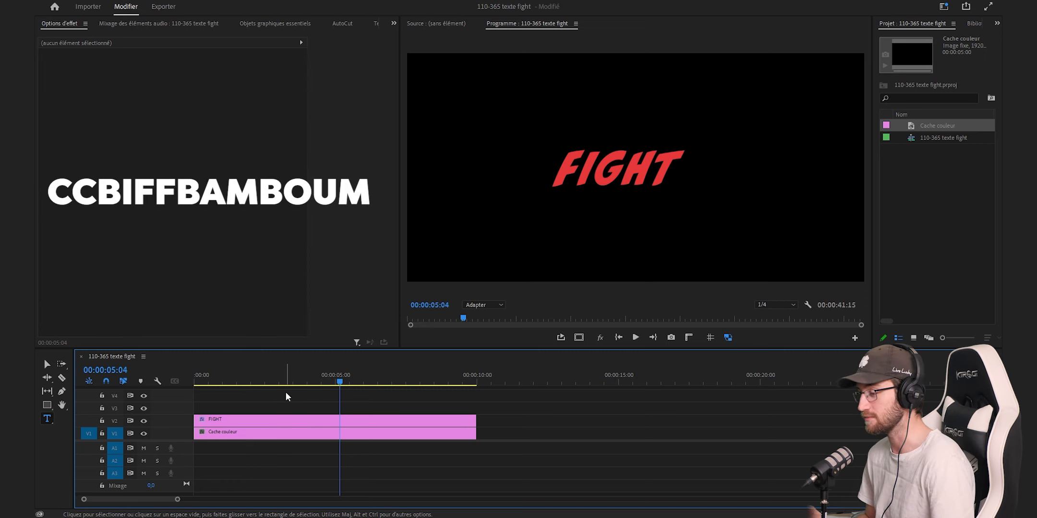
{"action": "left_click", "coordinate": [970, 25]}
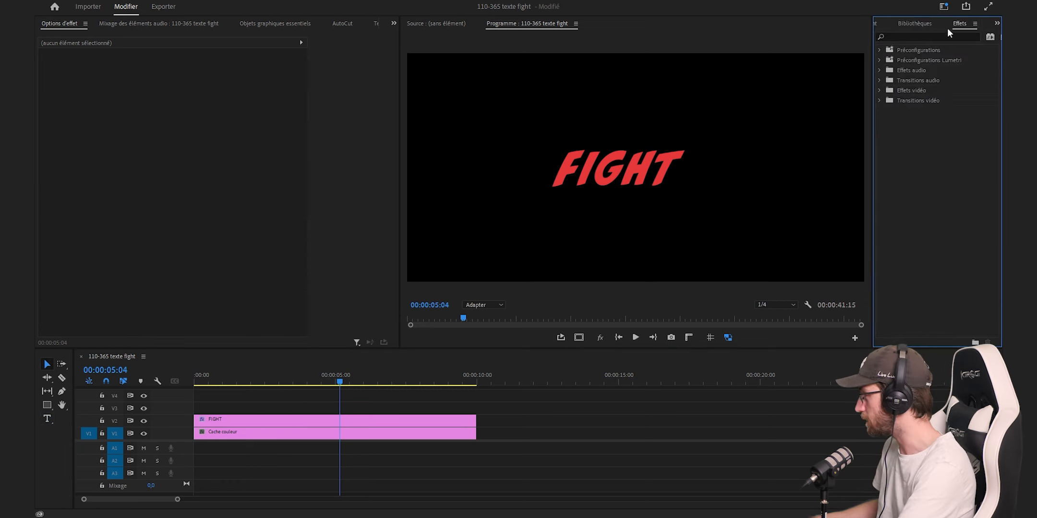
{"action": "left_click", "coordinate": [937, 37]}
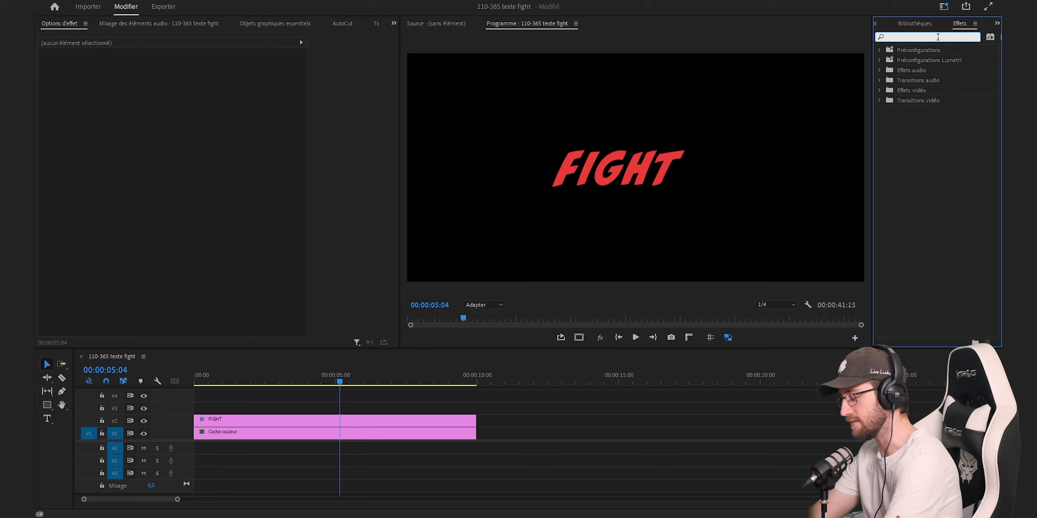
{"action": "type", "text": "fractal"}
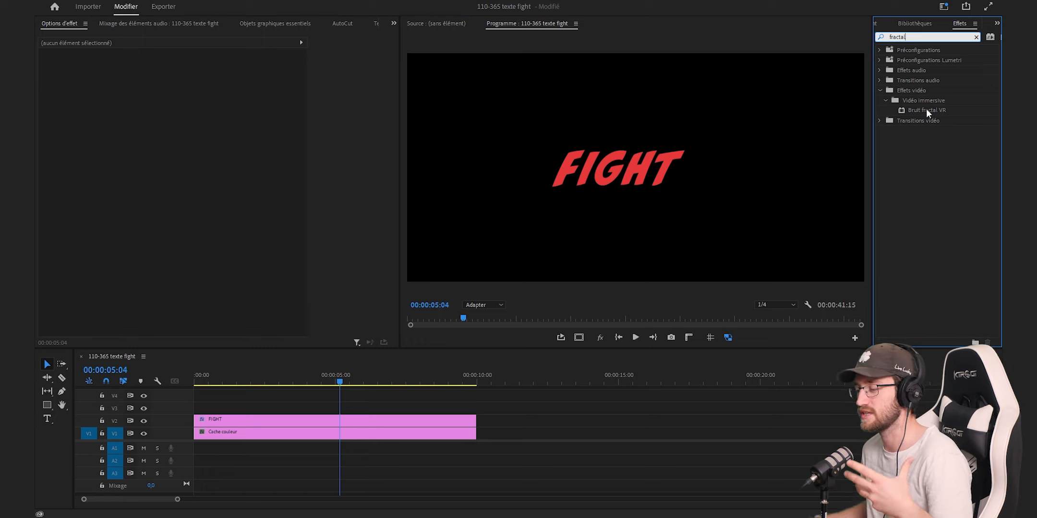
{"action": "left_click_drag", "start_coordinate": [925, 110], "coordinate": [404, 422]}
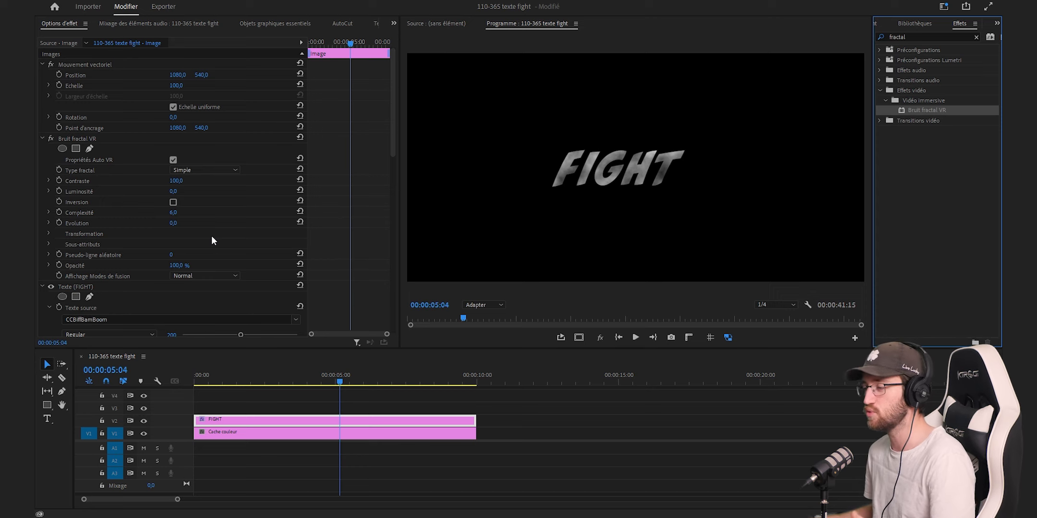
- At the start of the clip, enable keyframes for Bruit fractal VR's Evolution, Inclinaison (axe X) and Panoramique (axe Y)
{"action": "left_click", "coordinate": [333, 68]}
{"action": "key", "text": "Home"}
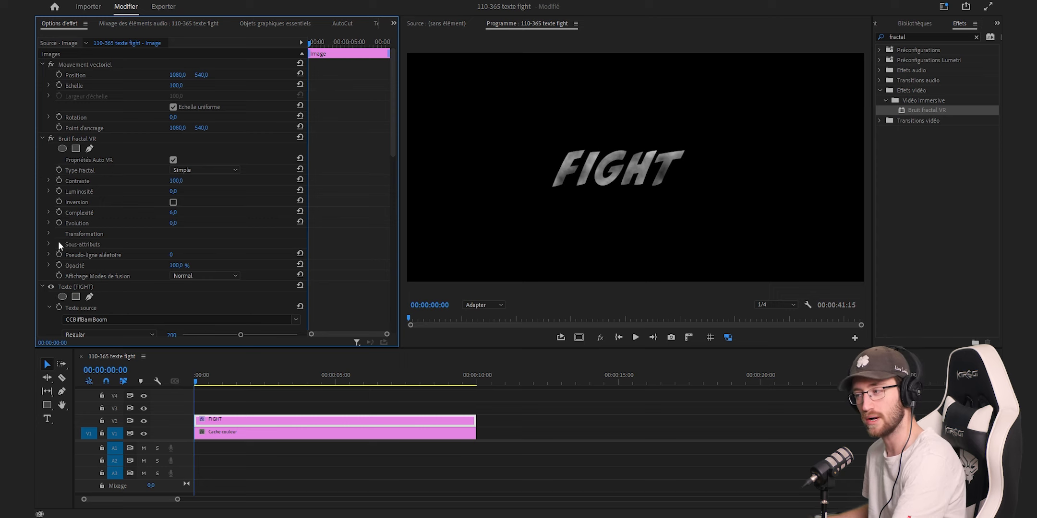
{"action": "left_click", "coordinate": [57, 222]}
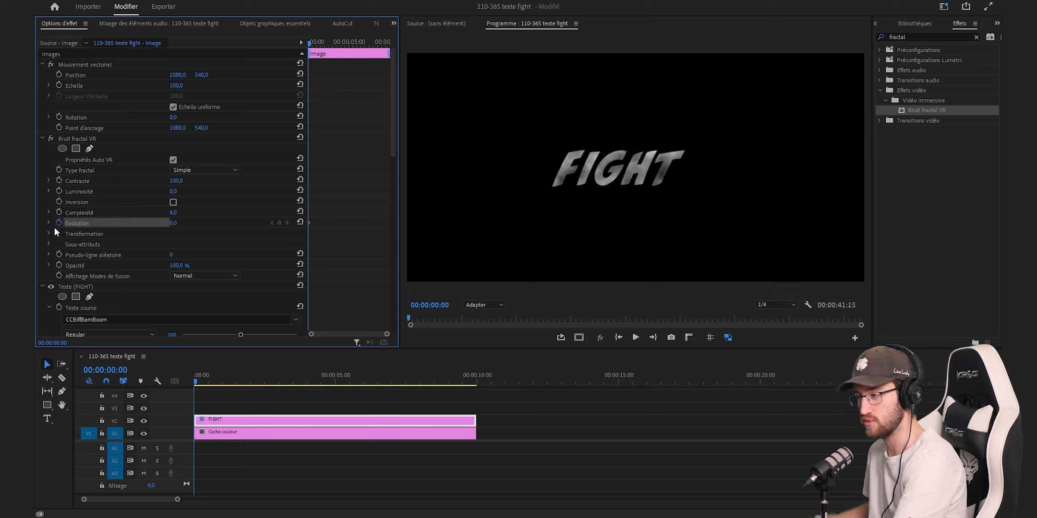
{"action": "left_click", "coordinate": [48, 231]}
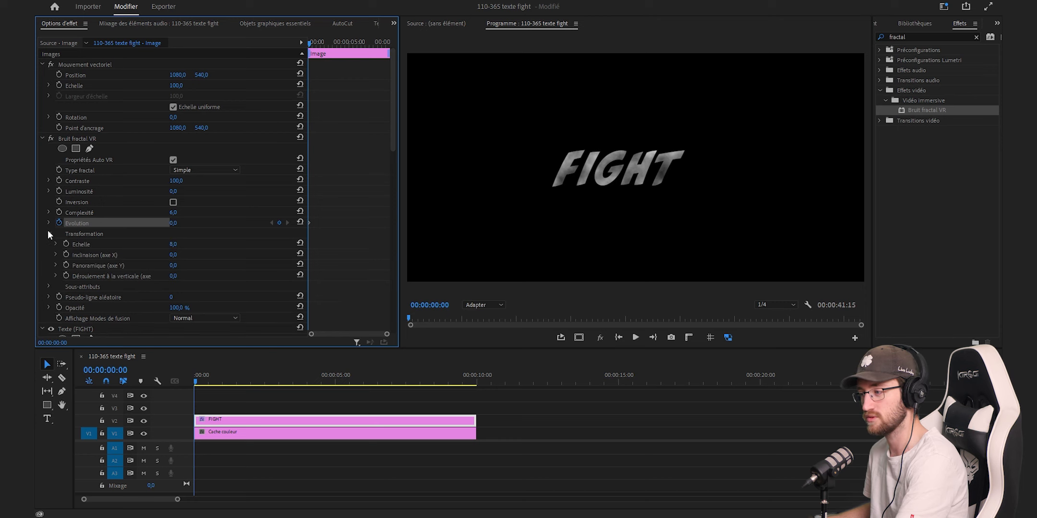
{"action": "left_click", "coordinate": [66, 255]}
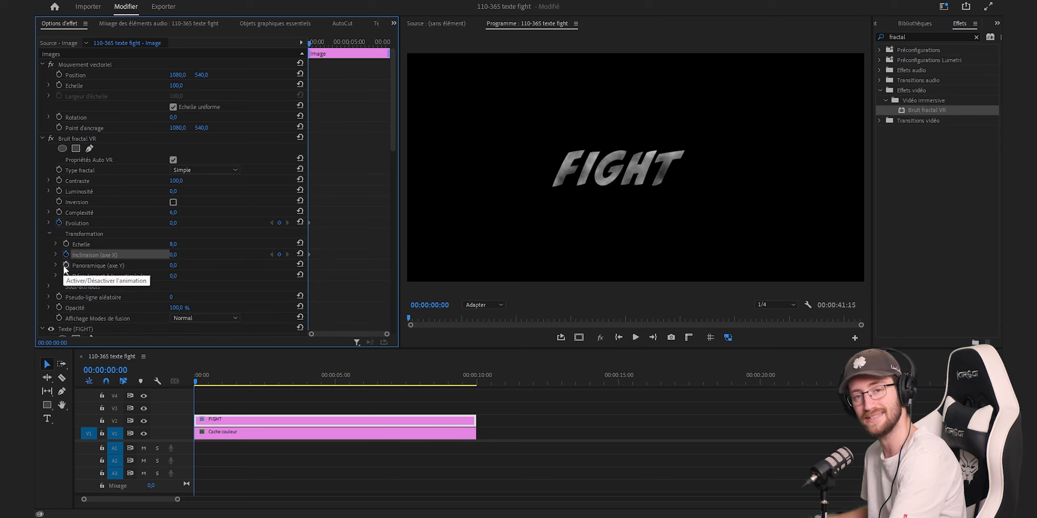
{"action": "left_click", "coordinate": [66, 266]}
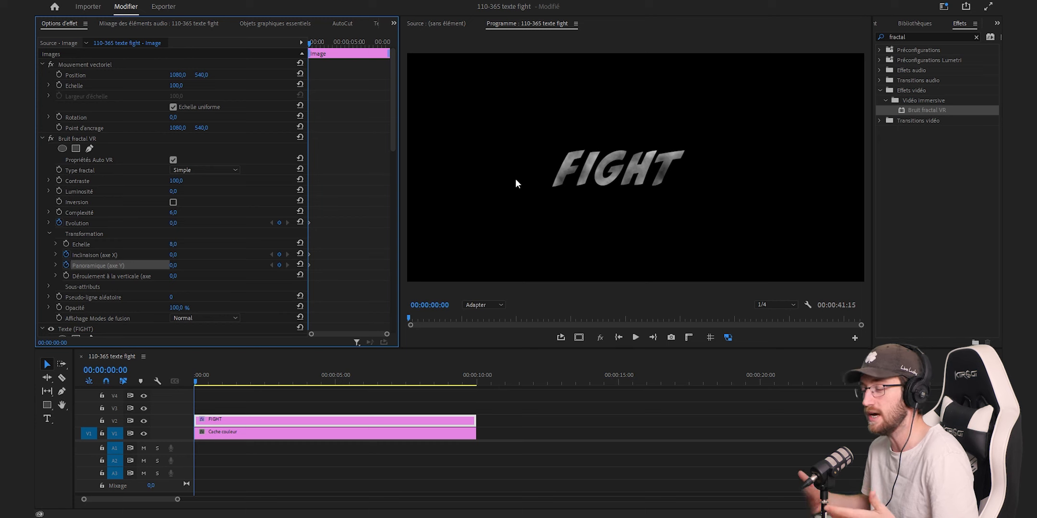
- At 00:00:06:13, keyframe both Evolution and Inclinaison (axe X) of Bruit fractal VR at -720°
{"action": "left_click", "coordinate": [362, 45]}
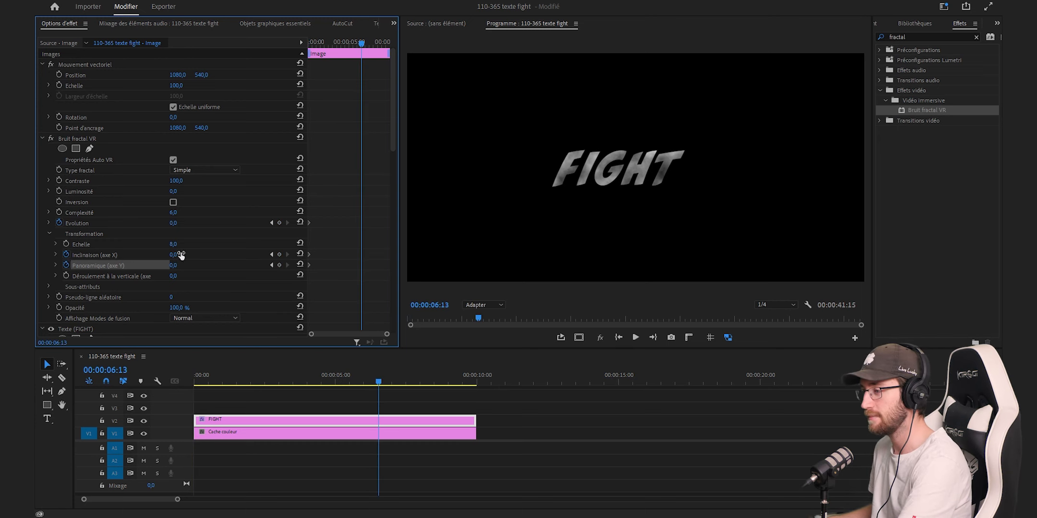
{"action": "scroll", "coordinate": [175, 186], "scroll_direction": "down", "scroll_amount": 2}
{"action": "left_click", "coordinate": [175, 183]}
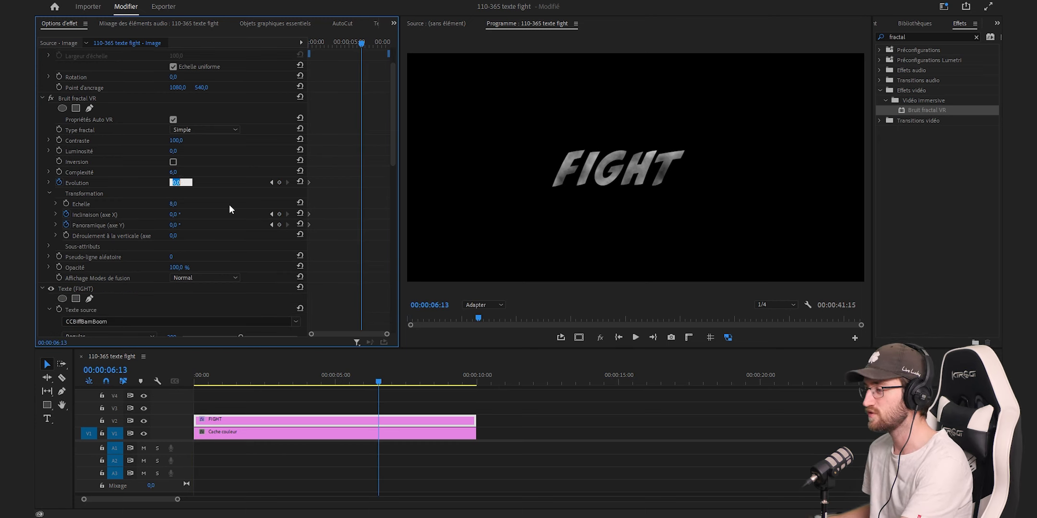
{"action": "type", "text": "-720"}
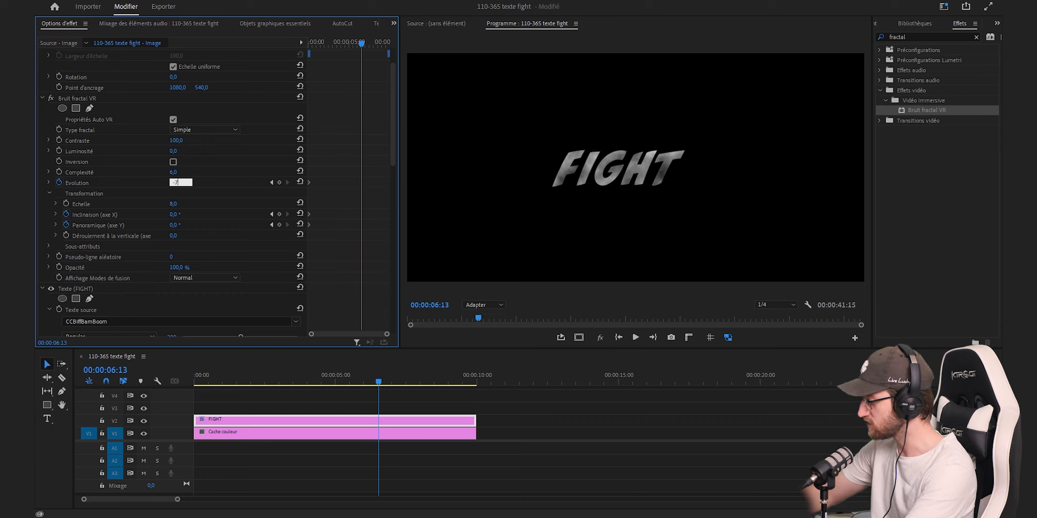
{"action": "key", "text": "Return"}
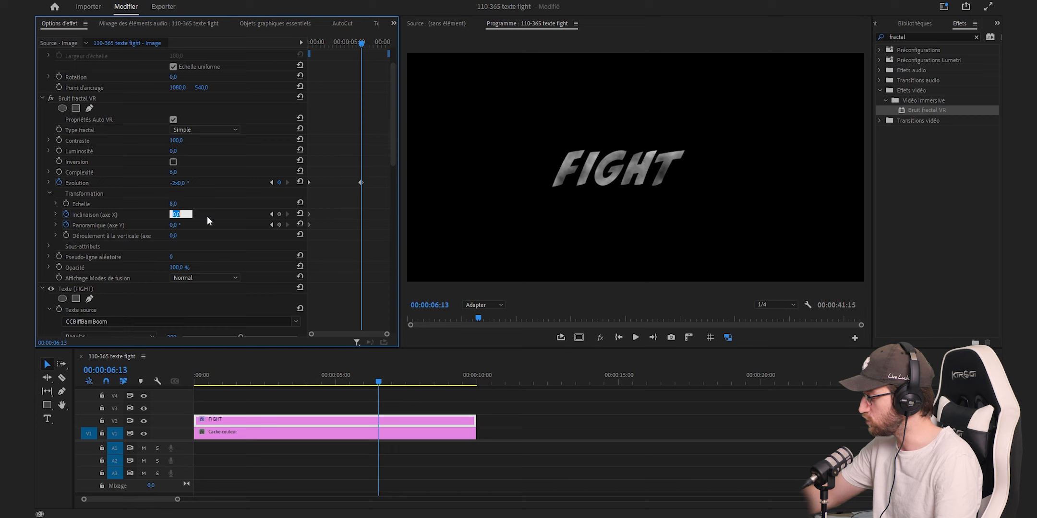
{"action": "type", "text": "-720"}
{"action": "key", "text": "Return"}
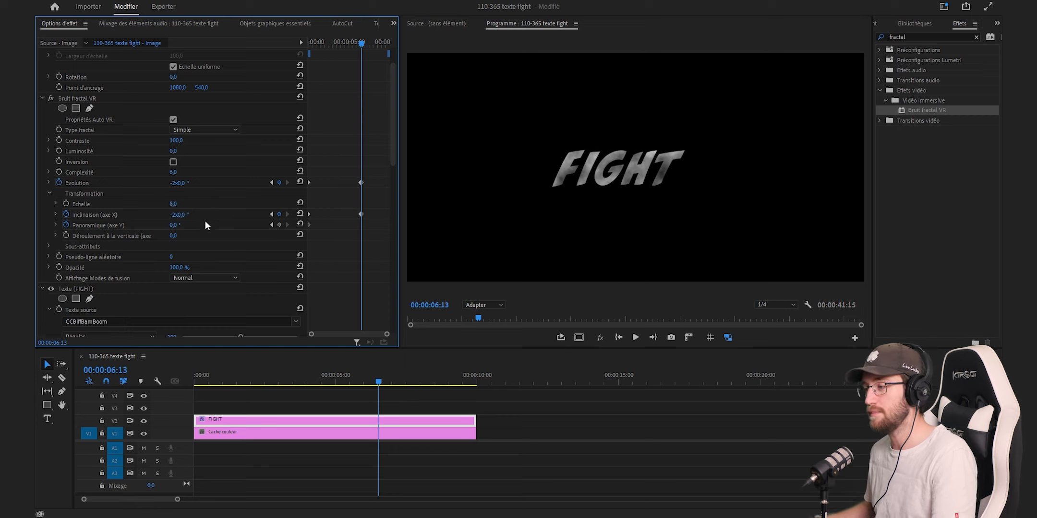
- Keyframe Panoramique (axe Y) at -10° and move the second keyframes of all three animated properties to the clip's end
{"action": "left_click", "coordinate": [176, 225]}
{"action": "type", "text": "-10"}
{"action": "key", "text": "Return"}
{"action": "left_click_drag", "start_coordinate": [365, 223], "coordinate": [387, 227]}
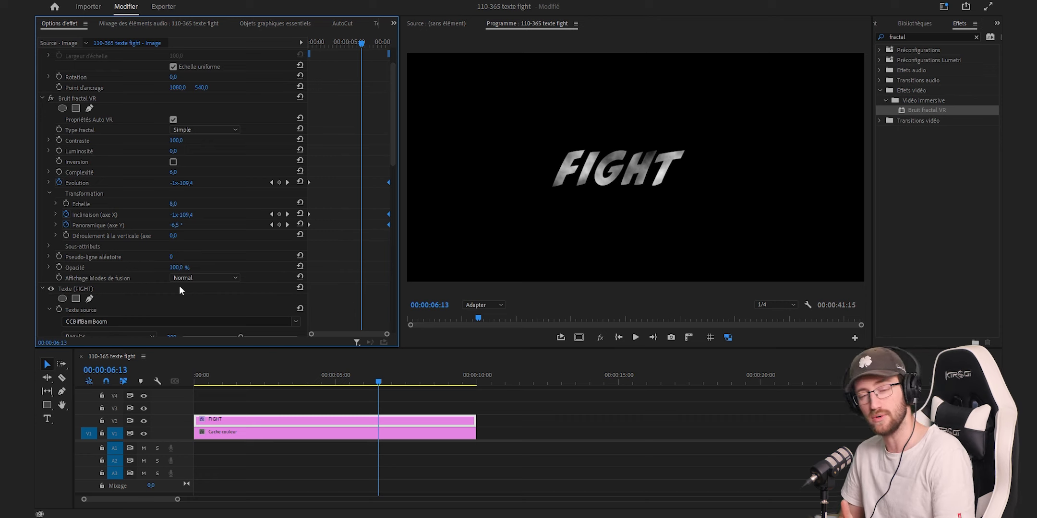
- Set Bruit fractal VR's blending mode to Lumière crue and play the sequence from the start to preview the texture
{"action": "left_click", "coordinate": [203, 279]}
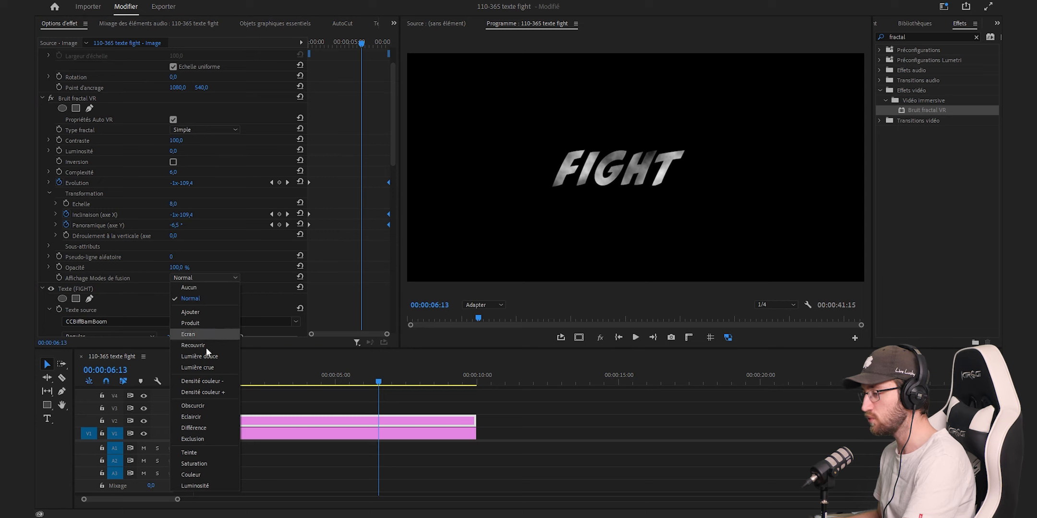
{"action": "left_click", "coordinate": [203, 364]}
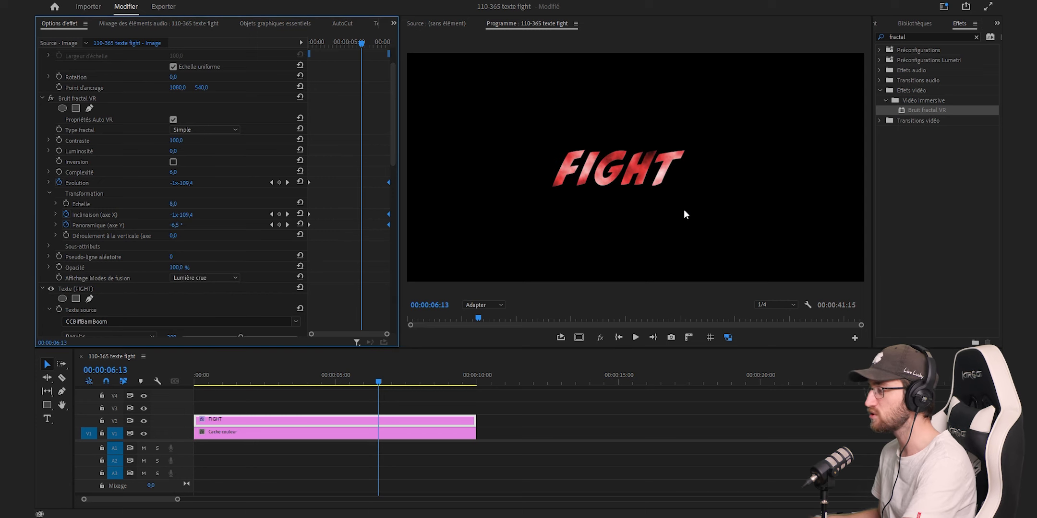
{"action": "left_click", "coordinate": [199, 380]}
{"action": "key", "text": "space"}
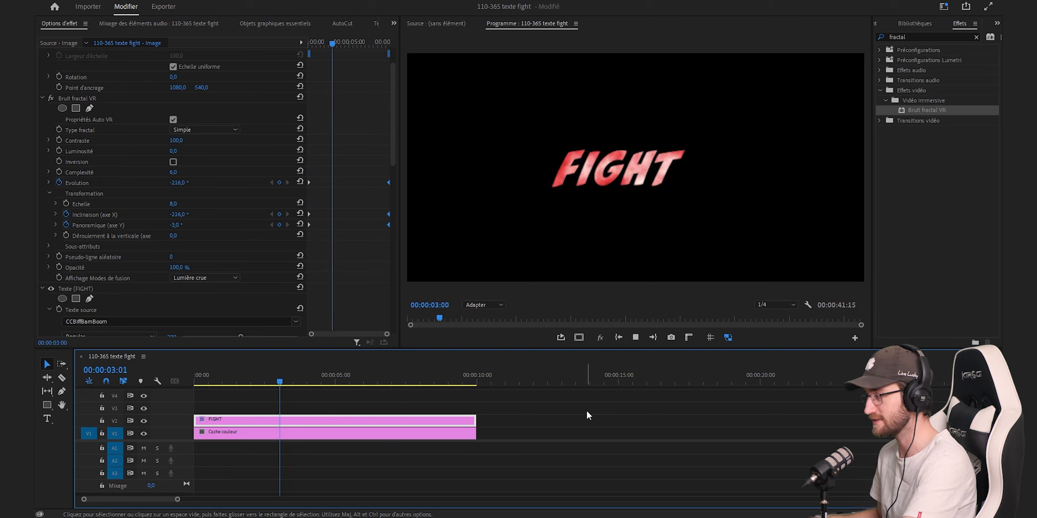
{"action": "key", "text": "space"}
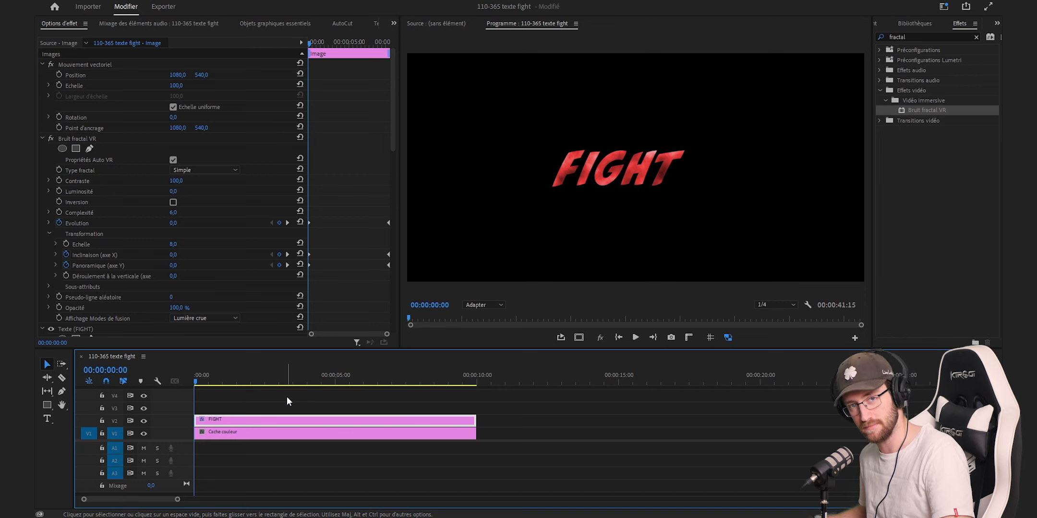
- Search for "biseau", apply Biseau alpha to the FIGHT clip, and place Bruit fractal VR above it in the effect order
{"action": "key", "text": "shift+7"}
{"action": "type", "text": "biseau"}
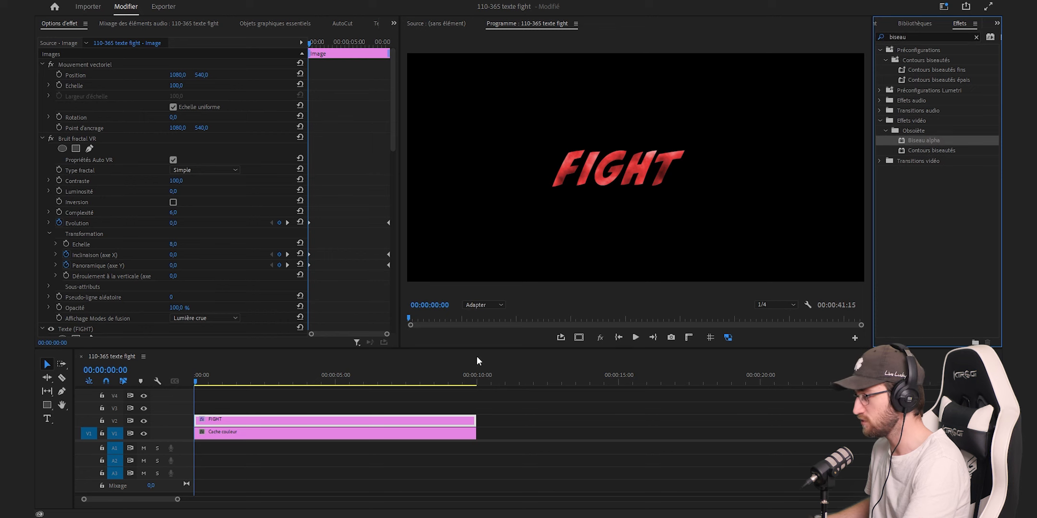
{"action": "left_click_drag", "start_coordinate": [478, 361], "coordinate": [448, 420]}
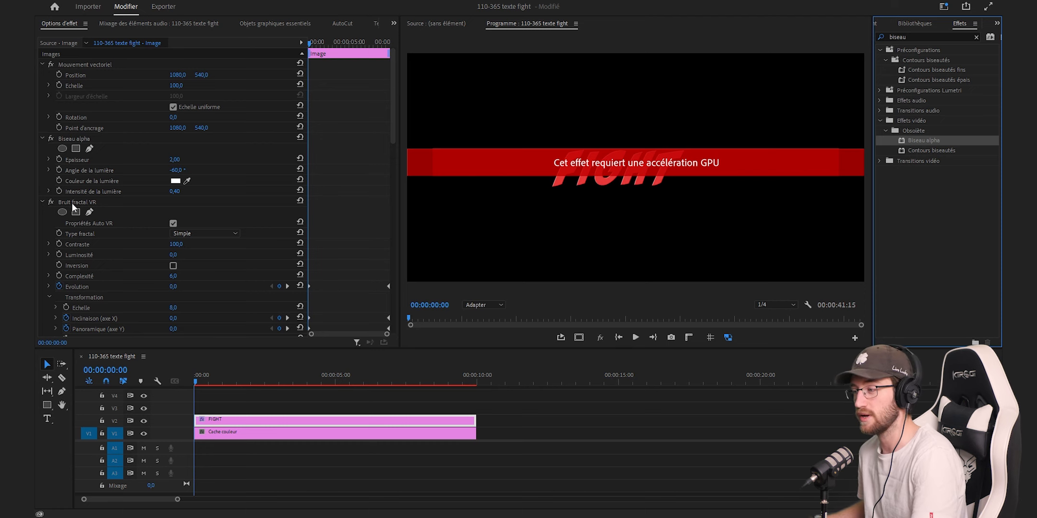
{"action": "left_click_drag", "start_coordinate": [75, 203], "coordinate": [95, 138]}
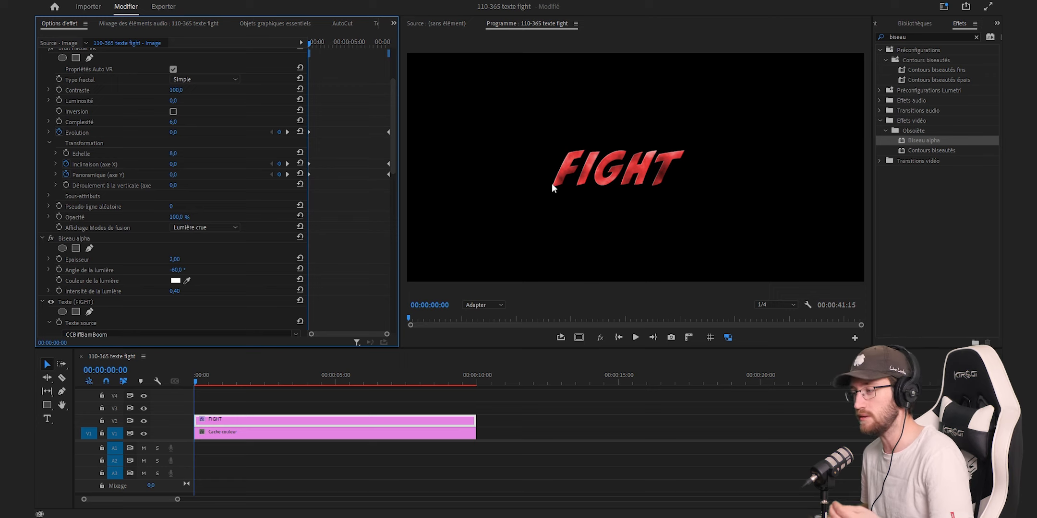
- Set the Epaisseur of the Biseau alpha effect to 5
{"action": "left_click", "coordinate": [174, 259]}
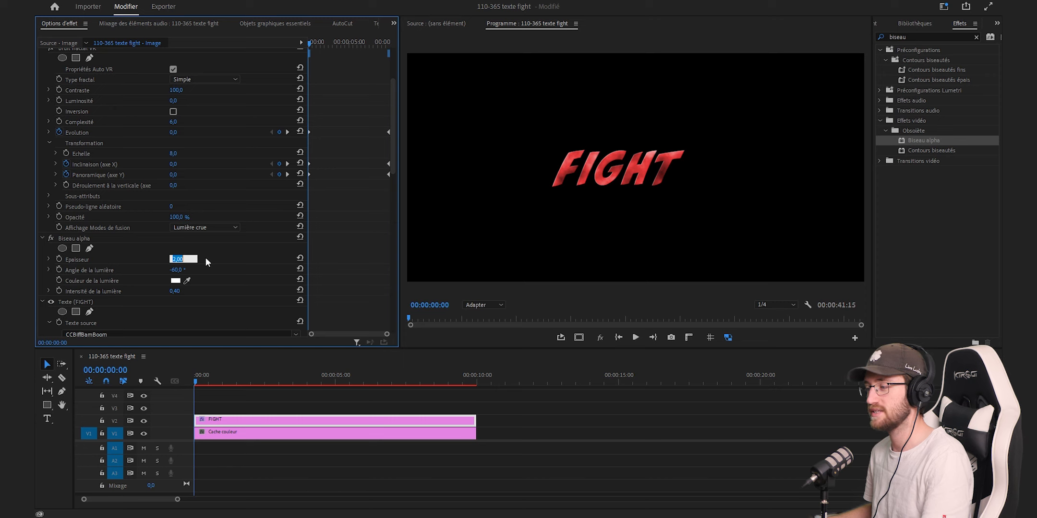
{"action": "type", "text": "5"}
{"action": "key", "text": "Return"}
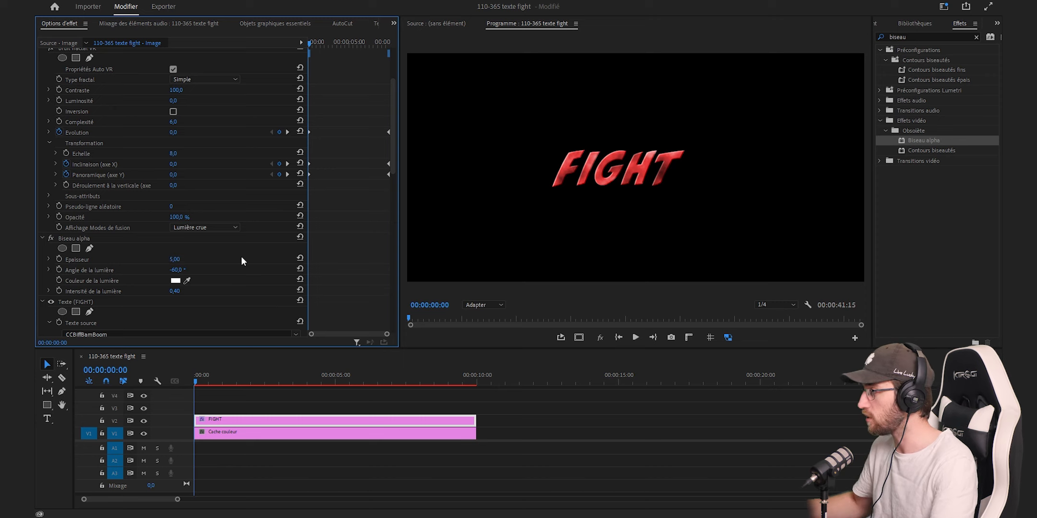
- Duplicate the FIGHT clip from V2 onto tracks V3 and V4, aligned with the original
{"action": "left_click", "coordinate": [273, 407]}
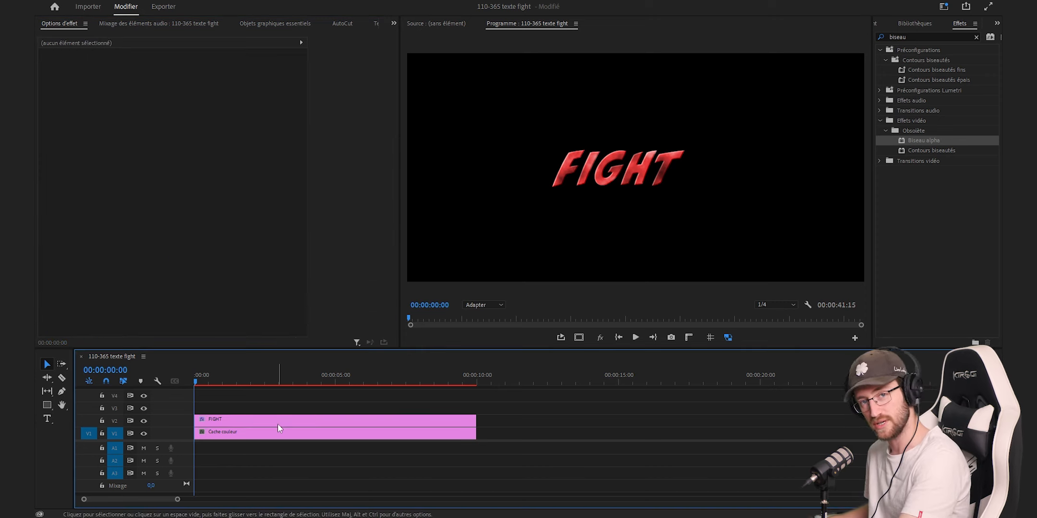
{"action": "left_click", "coordinate": [285, 425]}
{"action": "left_click_drag", "start_coordinate": [287, 426], "coordinate": [286, 398]}
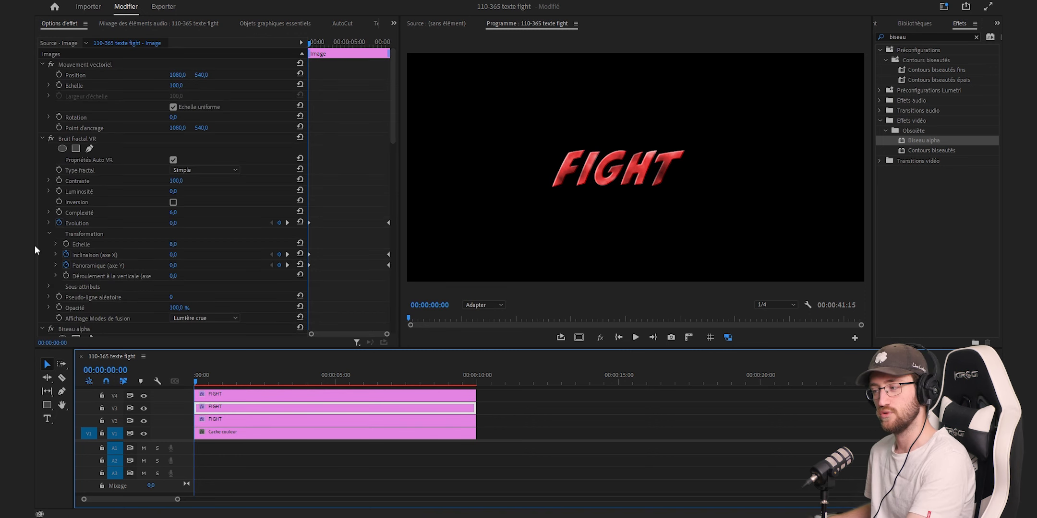
- Delete the Biseau alpha effect from the FIGHT copy on V3
{"action": "scroll", "coordinate": [117, 281], "scroll_direction": "down", "scroll_amount": 1}
{"action": "left_click", "coordinate": [85, 309]}
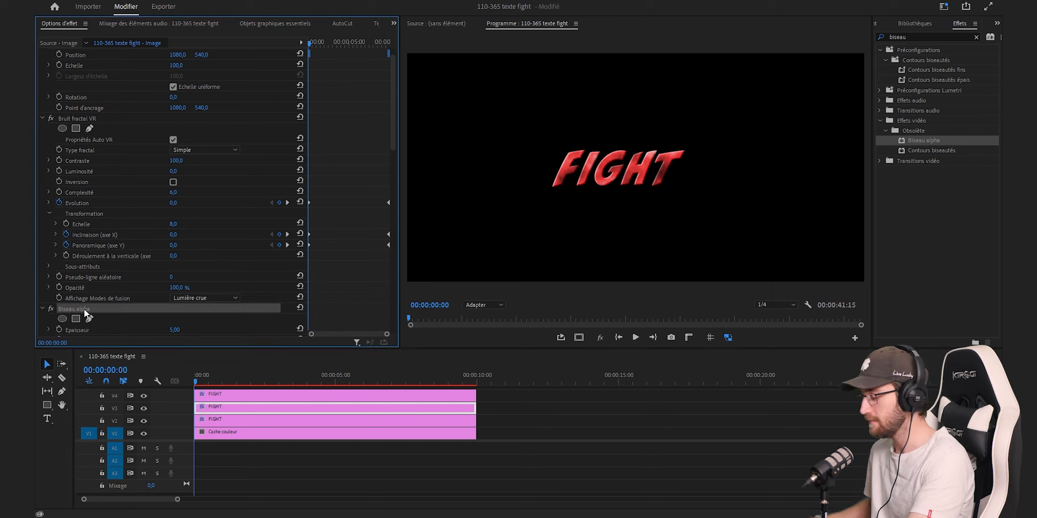
{"action": "key", "text": "Delete"}
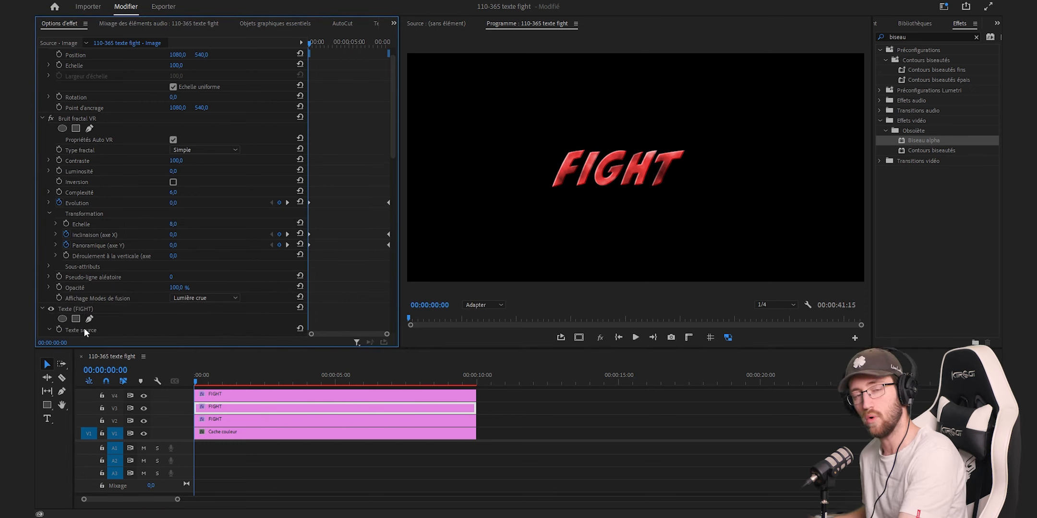
- Search for "onde", apply Onde progressive to the FIGHT copy on V3, and hide tracks V4 and V2
{"action": "left_click", "coordinate": [919, 40]}
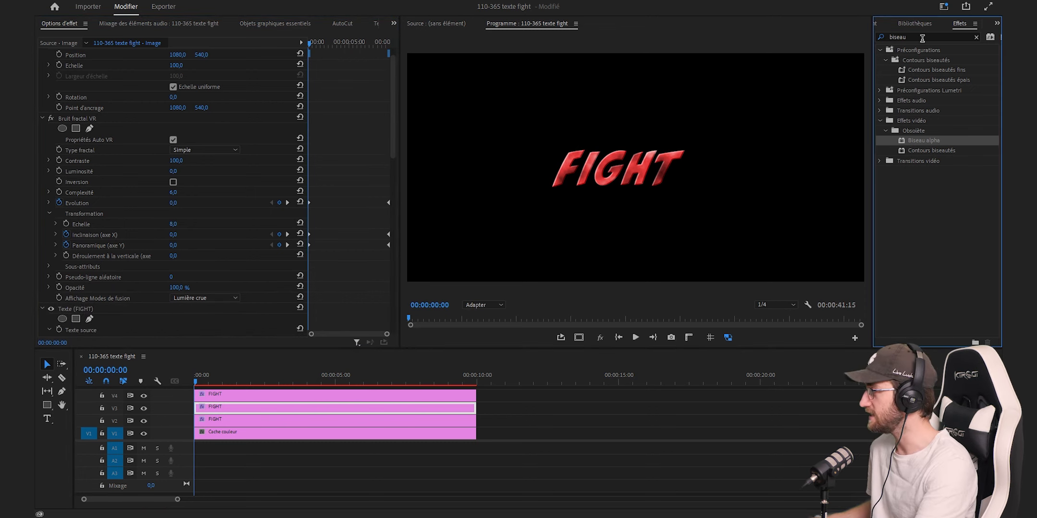
{"action": "left_click", "coordinate": [882, 39]}
{"action": "type", "text": "onde"}
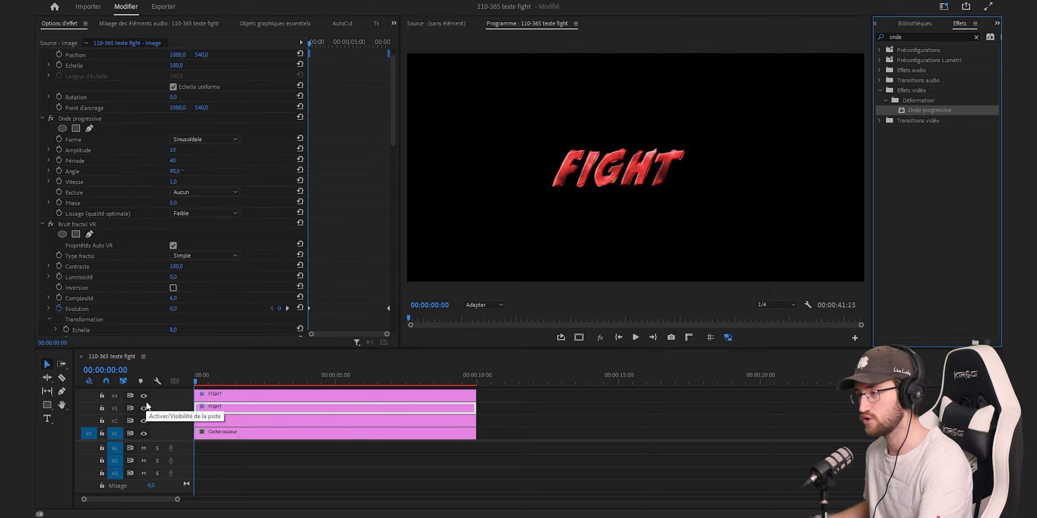
{"action": "left_click", "coordinate": [144, 396]}
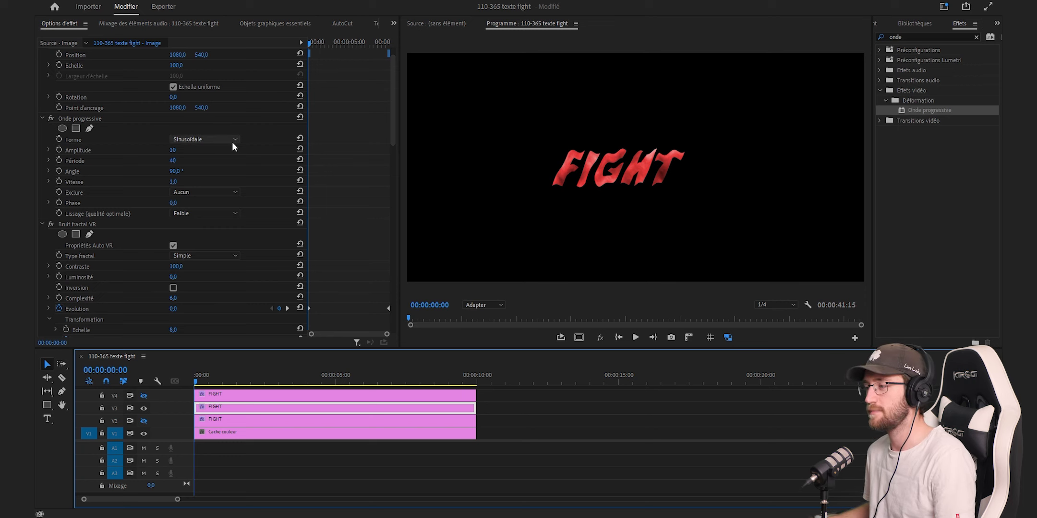
- Set Onde progressive's Forme to Bruit lissé and its Amplitude to 20 on the V3 copy
{"action": "left_click", "coordinate": [213, 140]}
{"action": "left_click", "coordinate": [206, 239]}
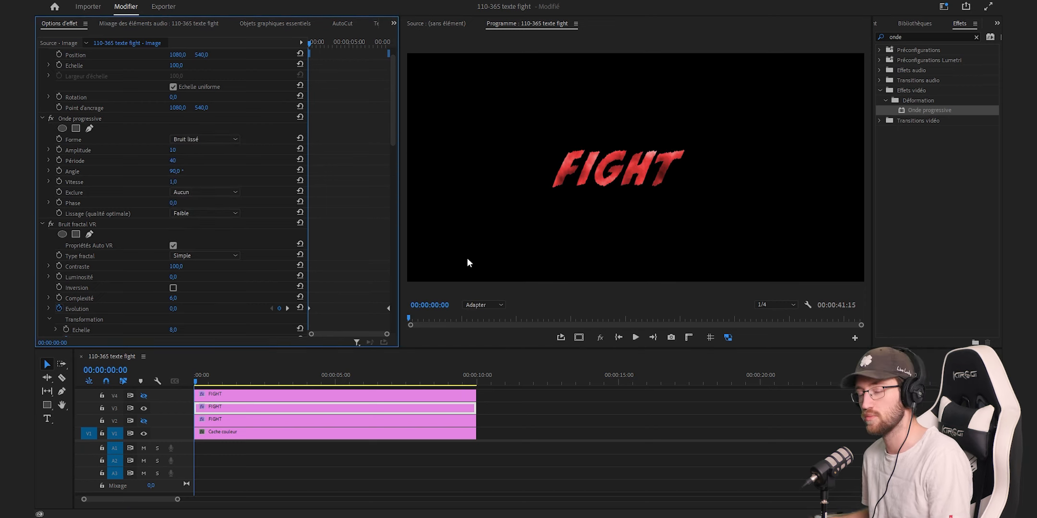
{"action": "left_click", "coordinate": [183, 149]}
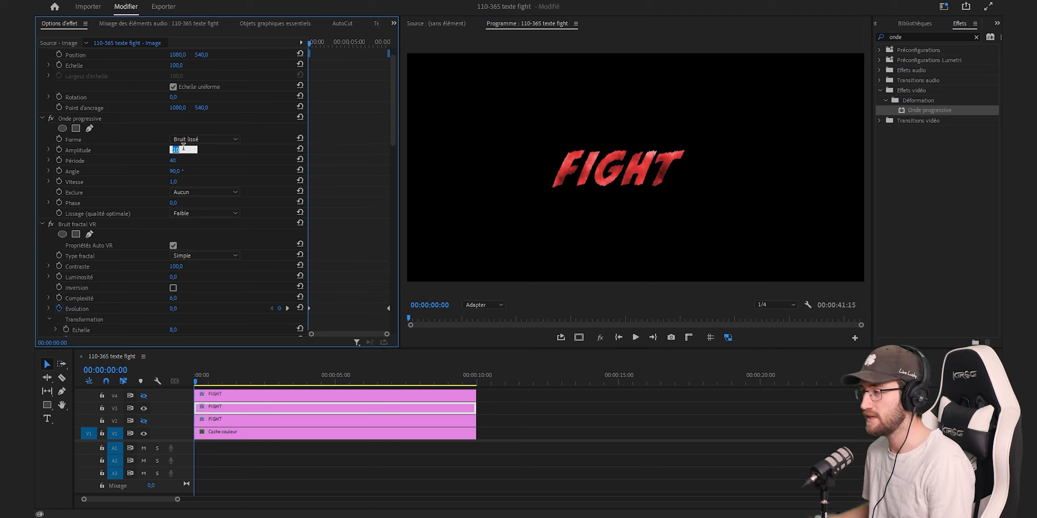
{"action": "type", "text": "2"}
{"action": "key", "text": "Return"}
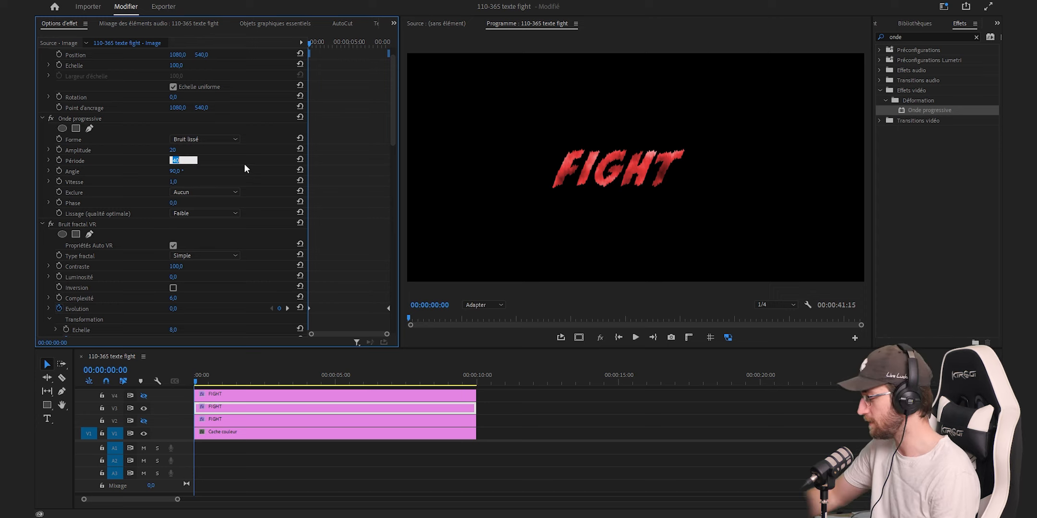
- Set Onde progressive's Période to 60 on the V3 copy and play the title with tracks V2 and V4 shown again
{"action": "type", "text": "60"}
{"action": "key", "text": "Return"}
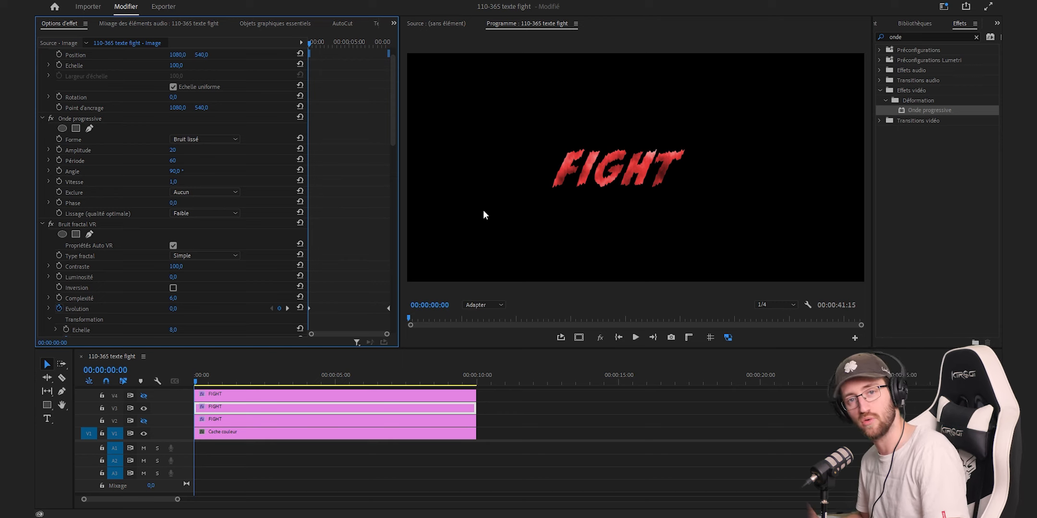
{"action": "left_click", "coordinate": [143, 421]}
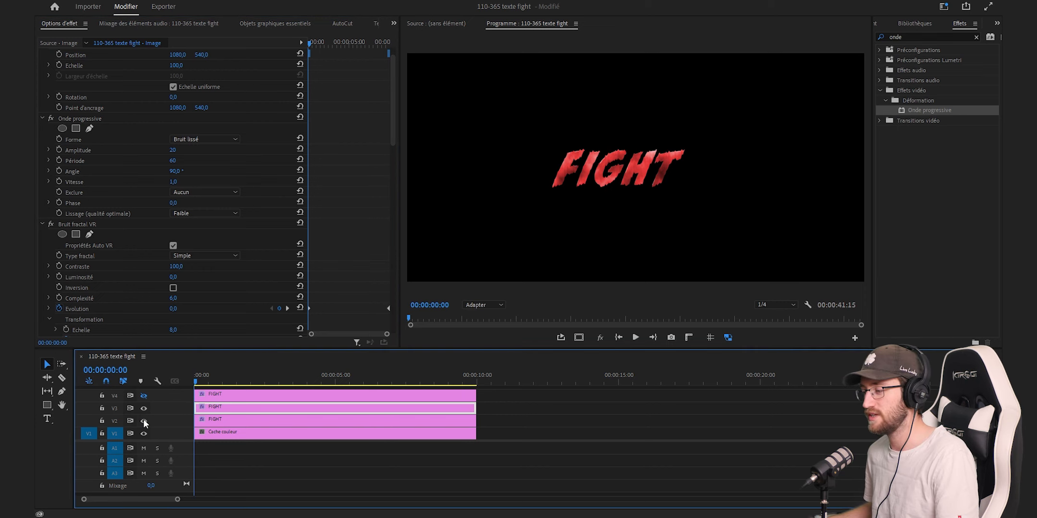
{"action": "left_click", "coordinate": [142, 396]}
{"action": "key", "text": "space"}
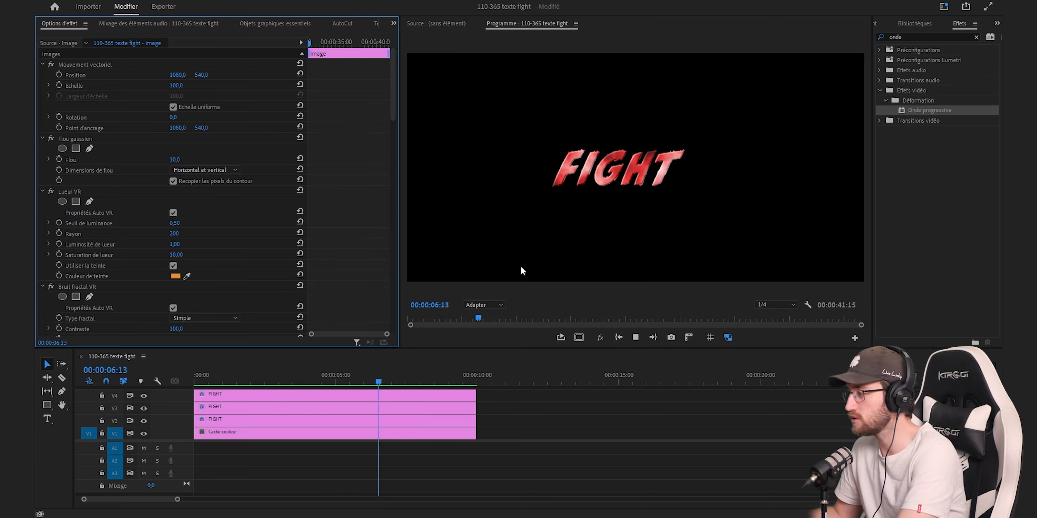
{"action": "key", "text": "space"}
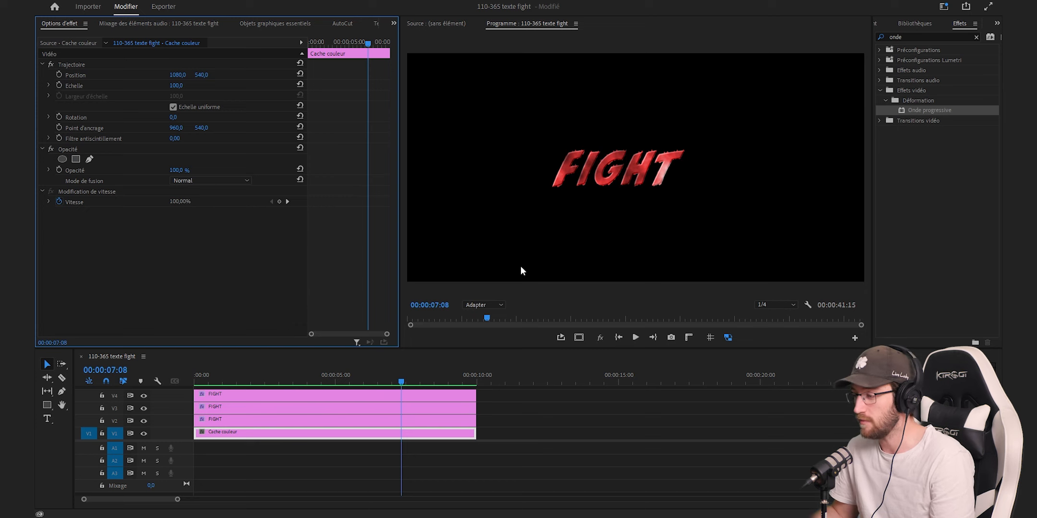
- Delete the Biseau alpha effect from the FIGHT clip on V2 and hide tracks V3 and V4
{"action": "left_click", "coordinate": [239, 422]}
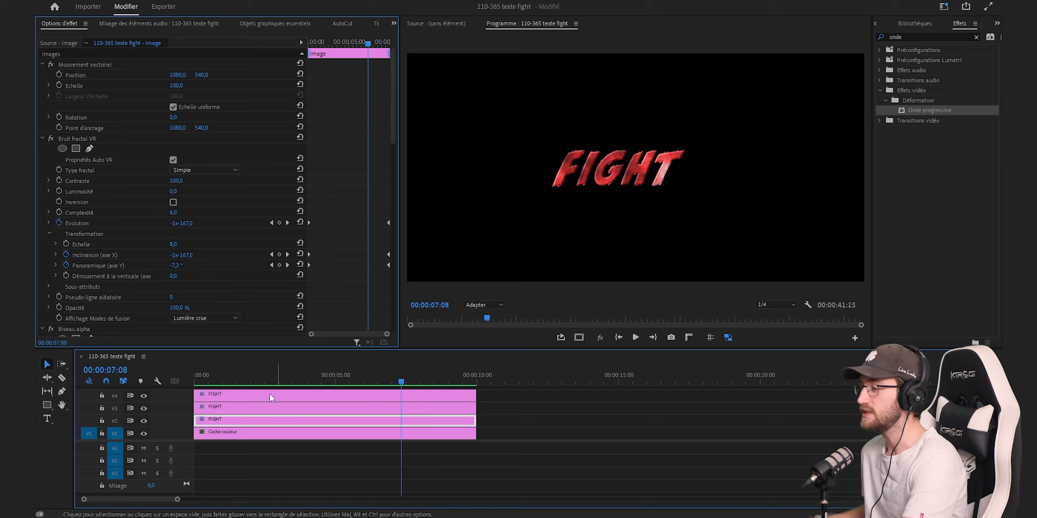
{"action": "scroll", "coordinate": [78, 271], "scroll_direction": "down", "scroll_amount": 3}
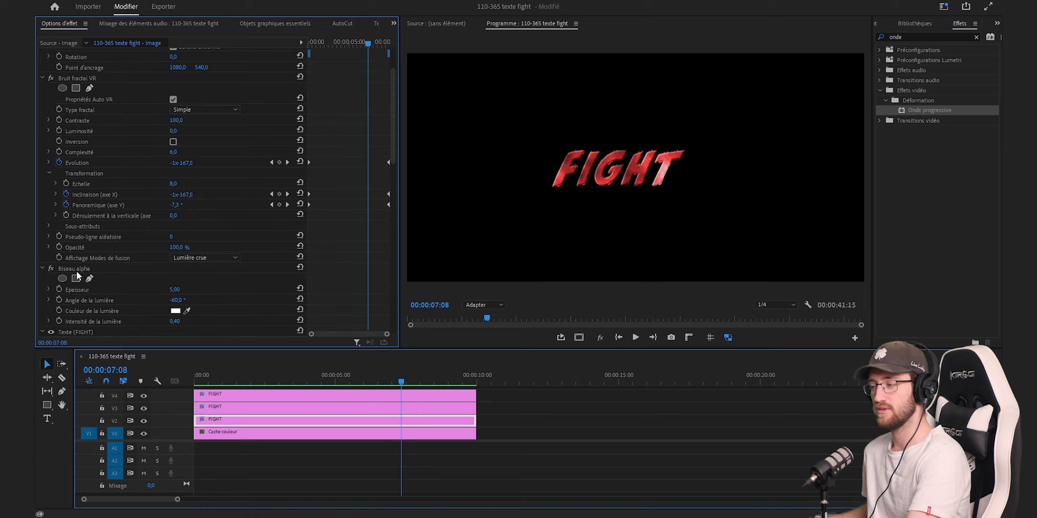
{"action": "left_click", "coordinate": [77, 268]}
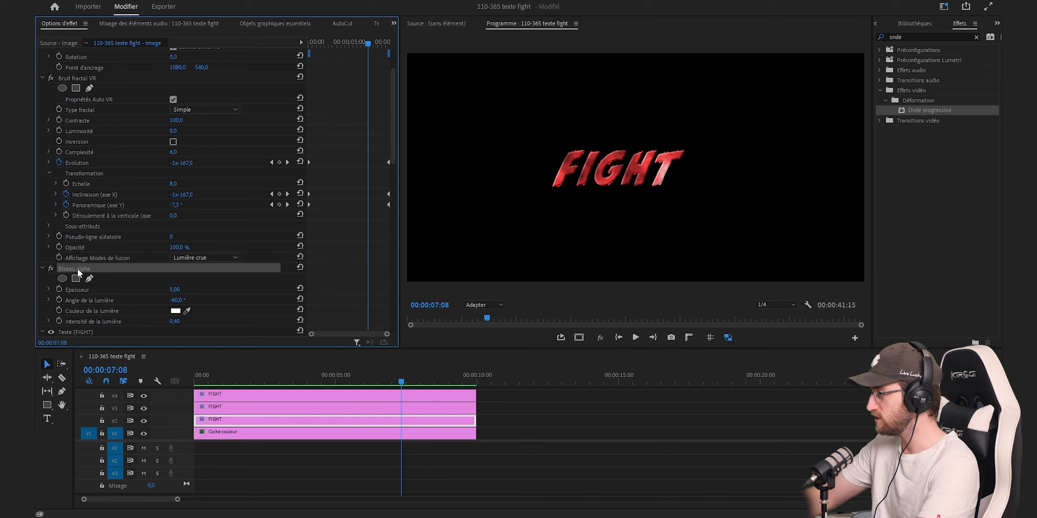
{"action": "key", "text": "Delete"}
{"action": "left_click", "coordinate": [160, 418]}
{"action": "left_click", "coordinate": [144, 408]}
{"action": "left_click", "coordinate": [143, 396]}
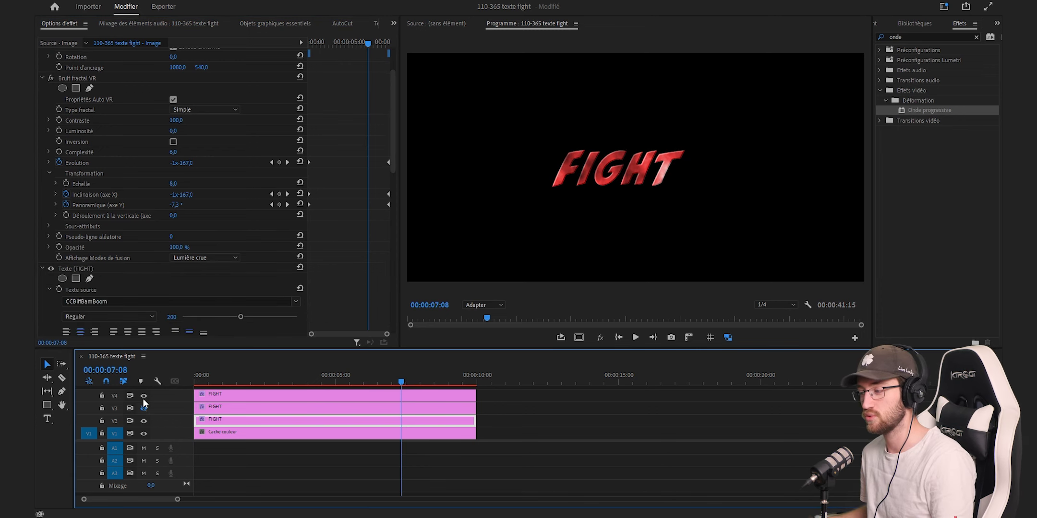
- Select the FIGHT text on V2 and change its fill colour to orange
{"action": "left_click", "coordinate": [598, 419]}
{"action": "double_click", "coordinate": [649, 168]}
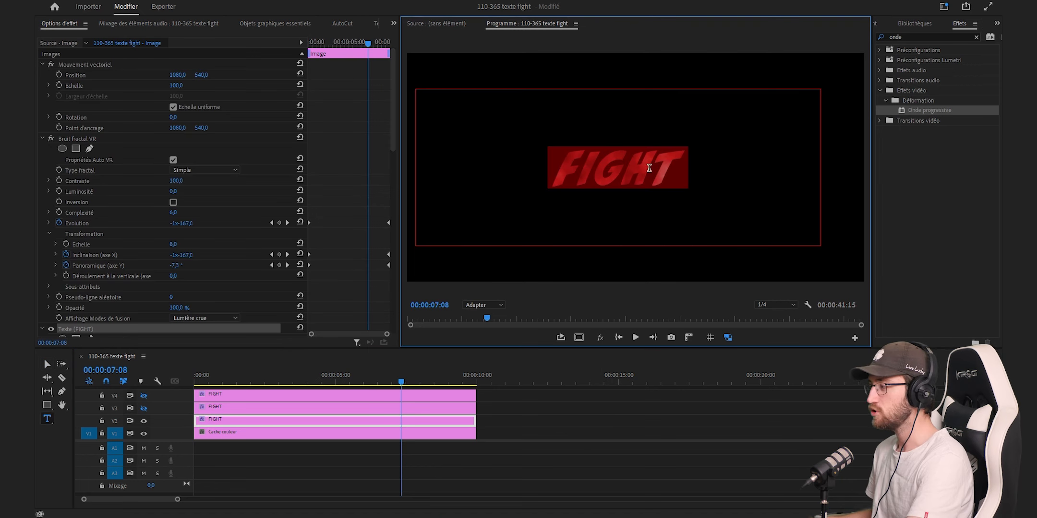
{"action": "scroll", "coordinate": [330, 283], "scroll_direction": "down", "scroll_amount": 3}
{"action": "scroll", "coordinate": [330, 282], "scroll_direction": "down", "scroll_amount": 3}
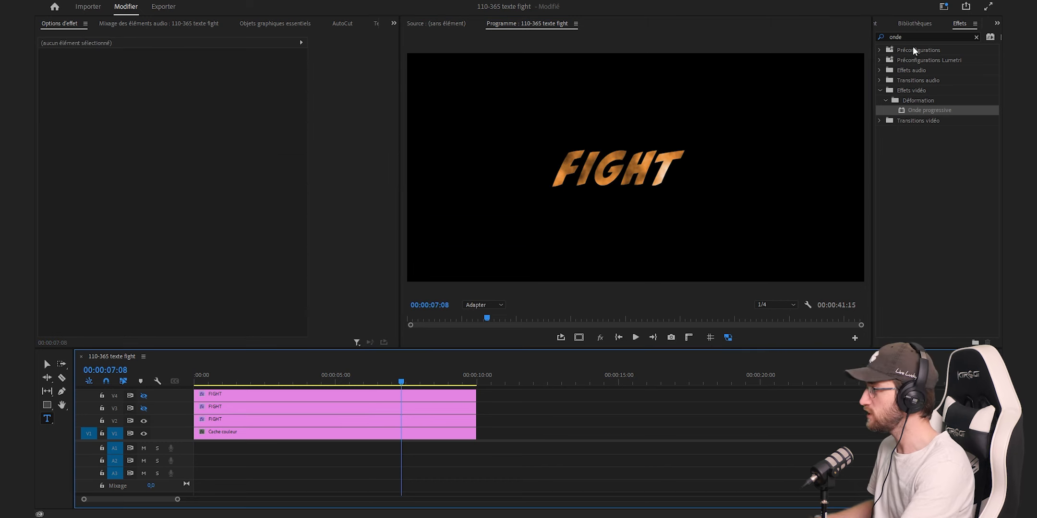
- Search for "turbu", apply Turbulences to the FIGHT clip on V2, and place Bruit fractal VR above it in the effect order
{"action": "left_click_drag", "start_coordinate": [913, 37], "coordinate": [862, 37]}
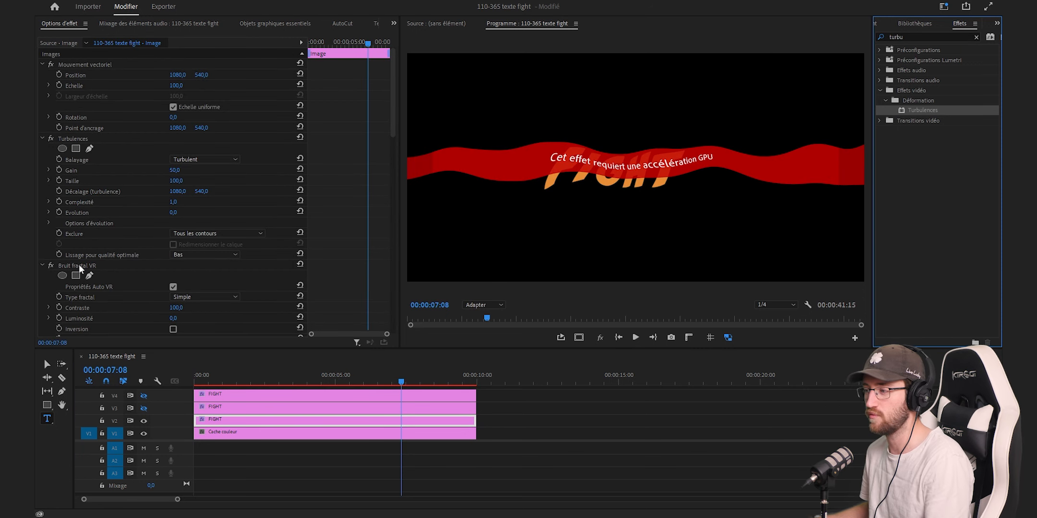
{"action": "left_click_drag", "start_coordinate": [79, 265], "coordinate": [84, 135]}
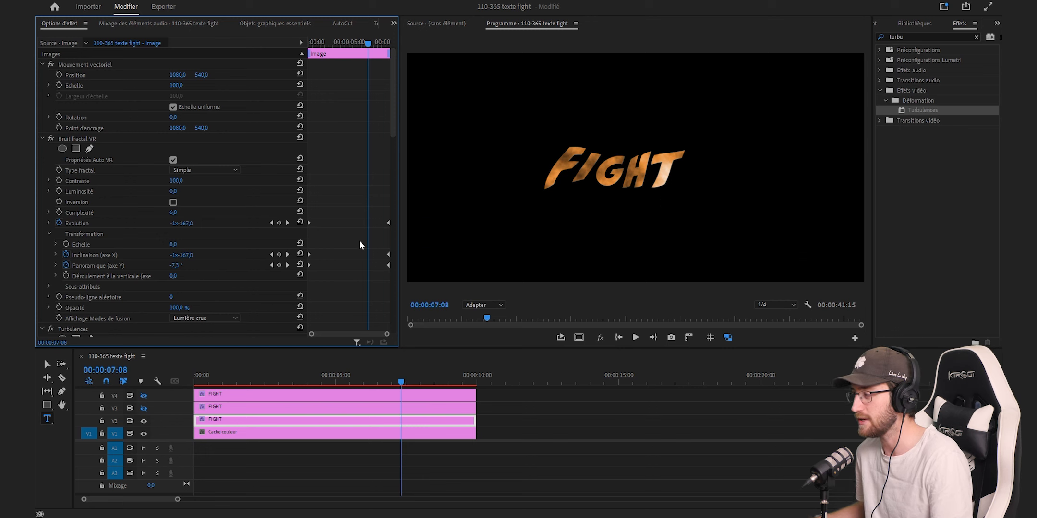
- Set Turbulences' Gain to 227 and Taille to 10, and check the distortion at 00:00:03:12
{"action": "scroll", "coordinate": [359, 240], "scroll_direction": "down", "scroll_amount": 5}
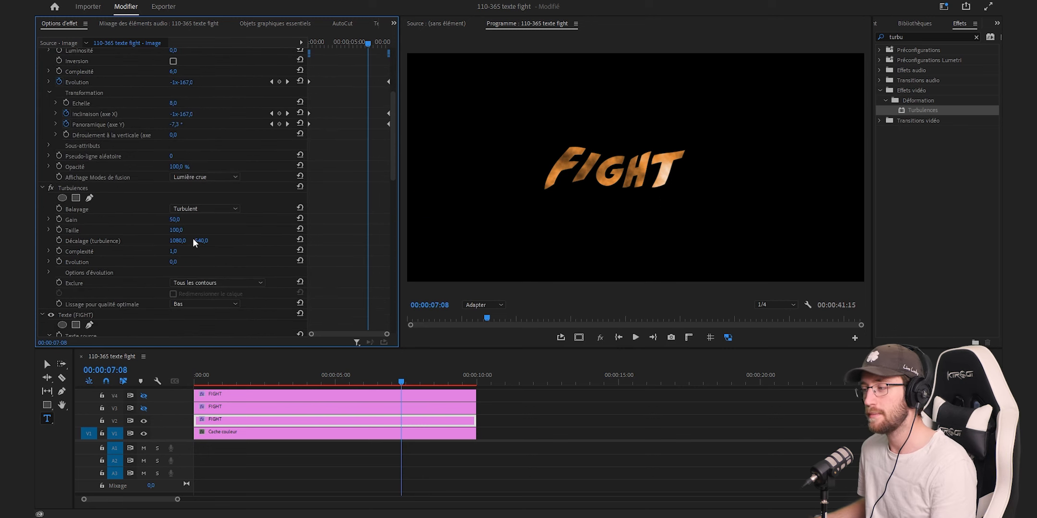
{"action": "left_click", "coordinate": [174, 220]}
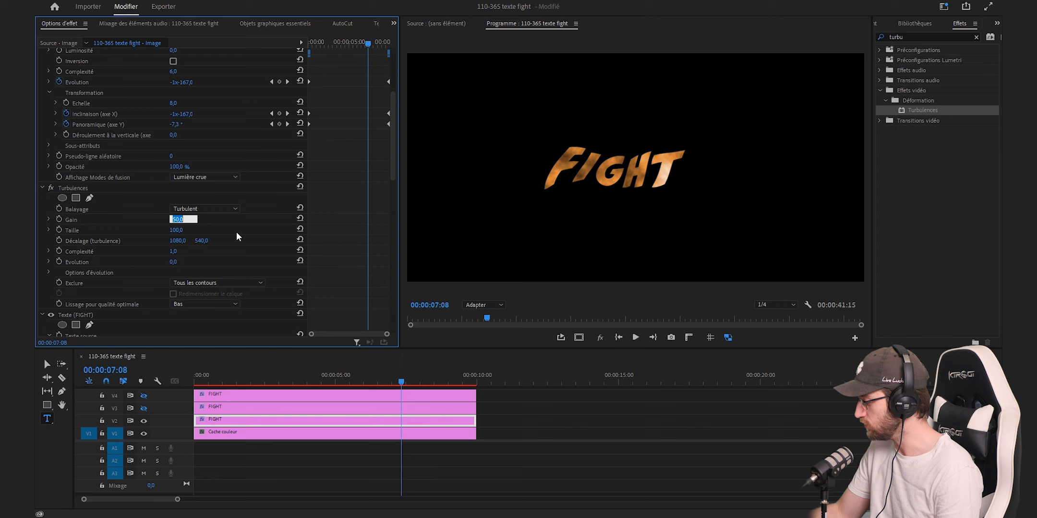
{"action": "type", "text": "227"}
{"action": "key", "text": "Return"}
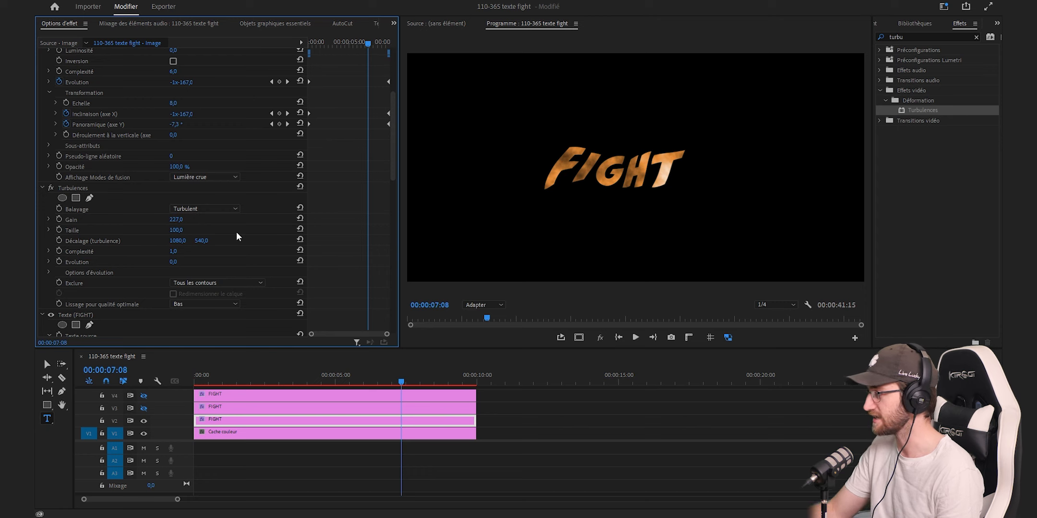
{"action": "left_click", "coordinate": [177, 230]}
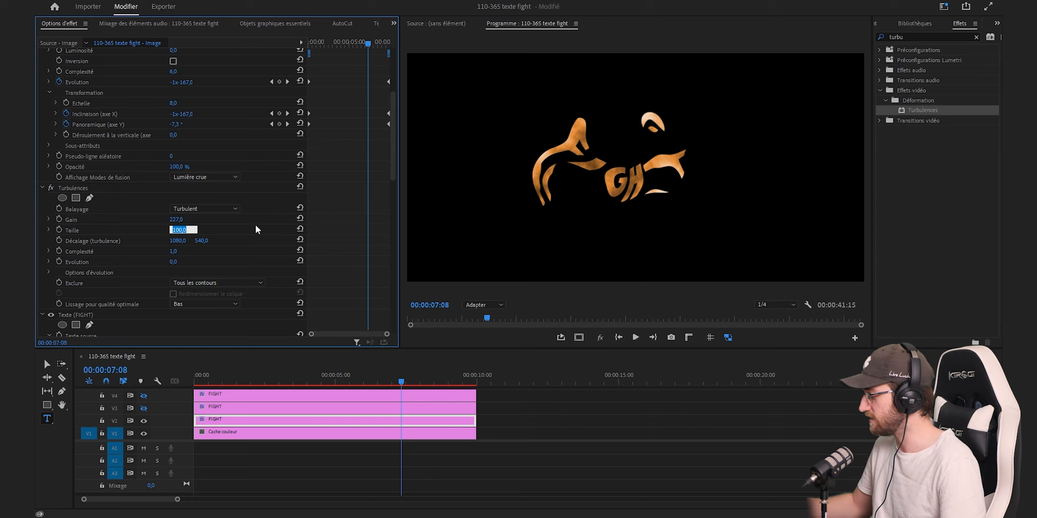
{"action": "type", "text": "10"}
{"action": "key", "text": "Return"}
{"action": "left_click", "coordinate": [292, 379]}
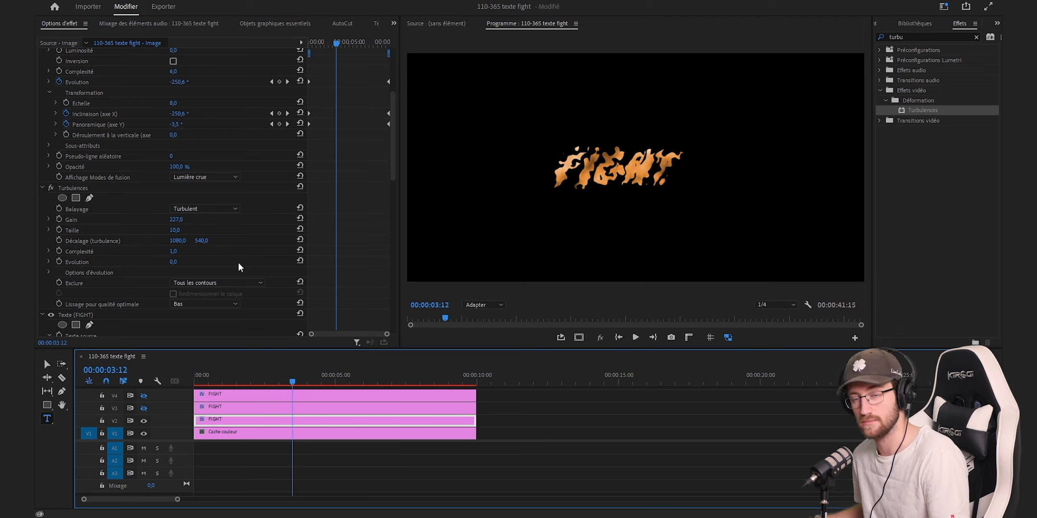
- Enable keyframing for Turbulences' Décalage and Evolution at the start of the V2 clip
{"action": "left_click", "coordinate": [91, 279]}
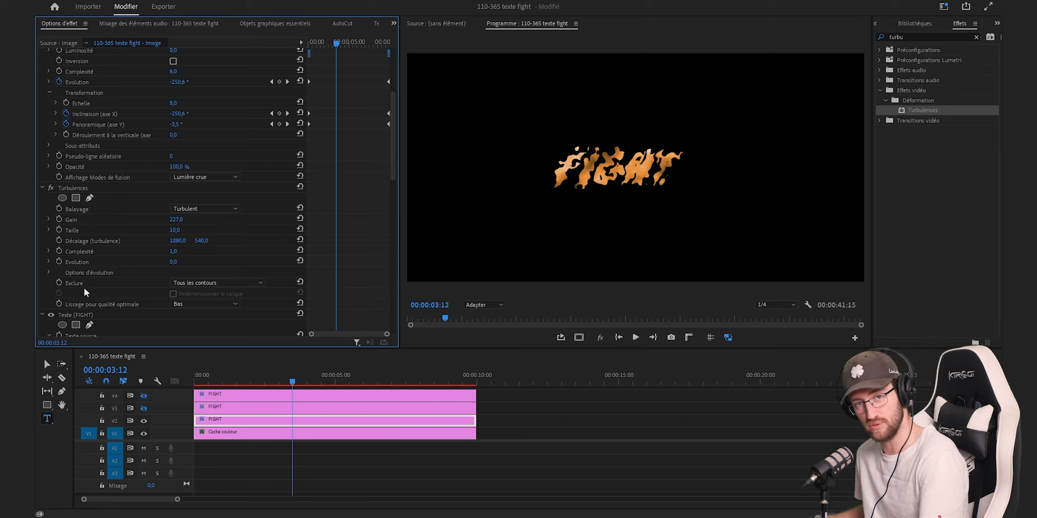
{"action": "left_click_drag", "start_coordinate": [336, 44], "coordinate": [307, 46]}
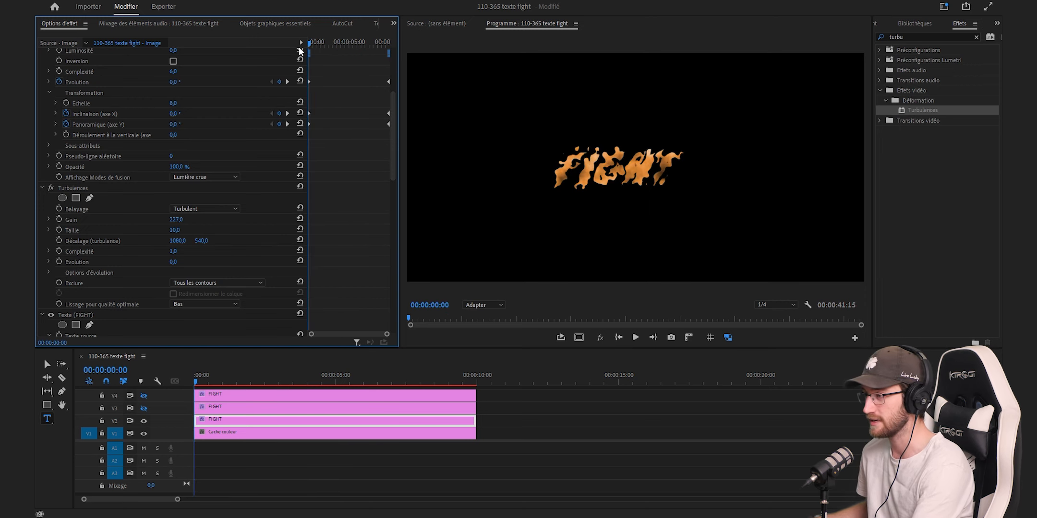
{"action": "left_click", "coordinate": [58, 240]}
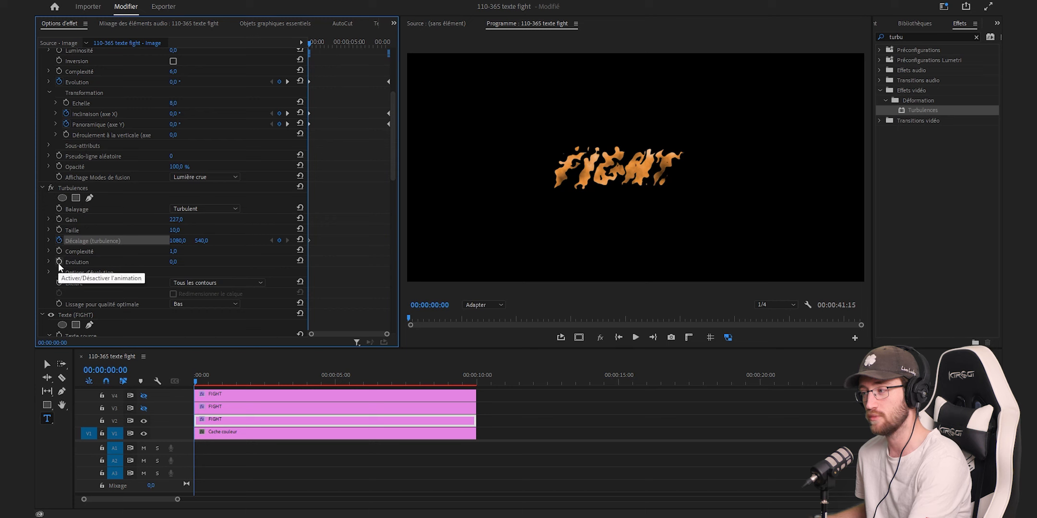
{"action": "left_click", "coordinate": [59, 262]}
- At 00:00:04:06, keyframe Turbulences' Evolution at 360° and the horizontal Décalage at 2200
{"action": "left_click", "coordinate": [344, 45]}
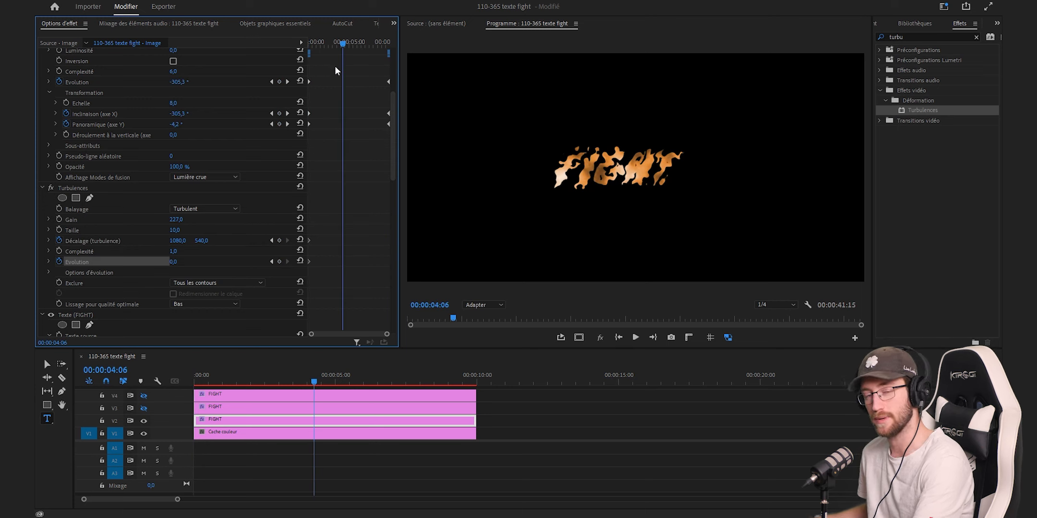
{"action": "left_click", "coordinate": [174, 262]}
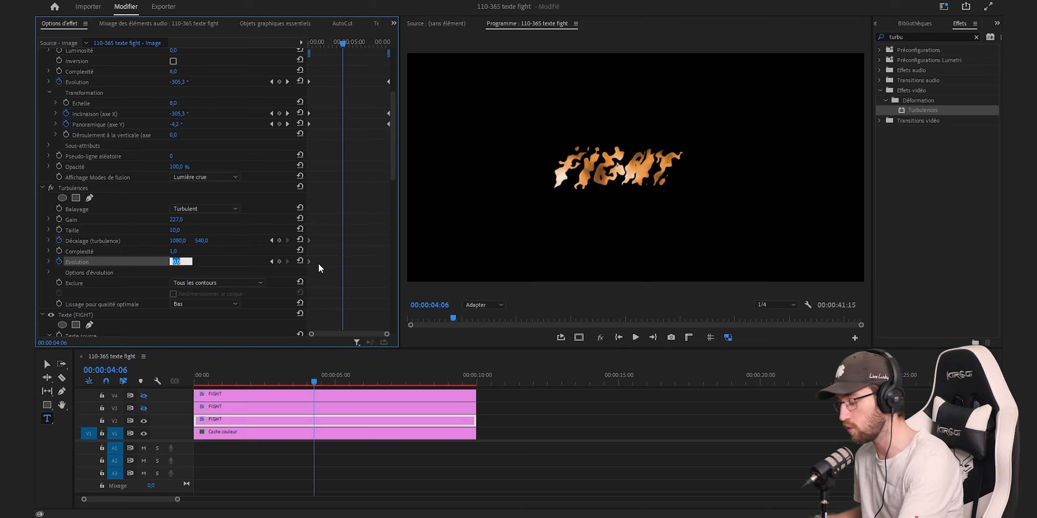
{"action": "type", "text": "360"}
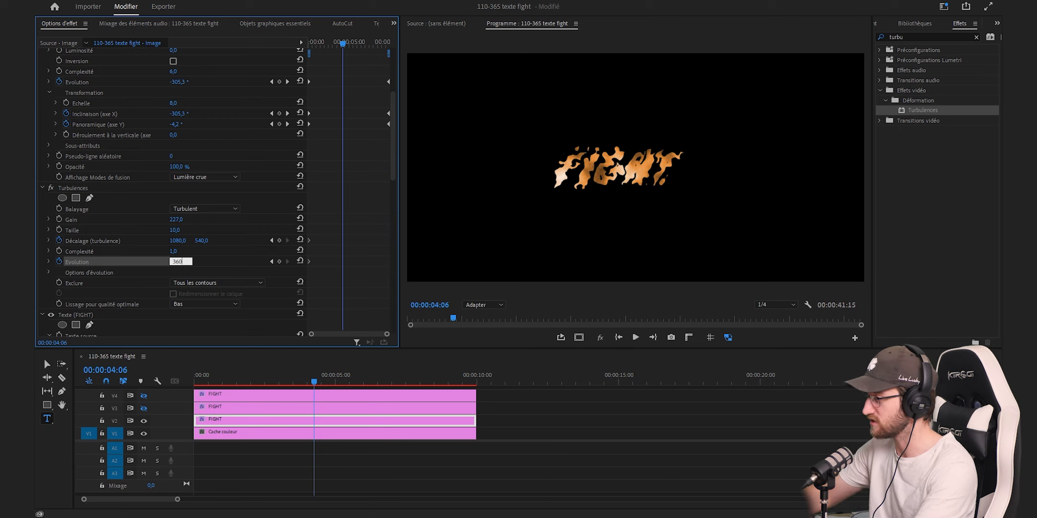
{"action": "key", "text": "Return"}
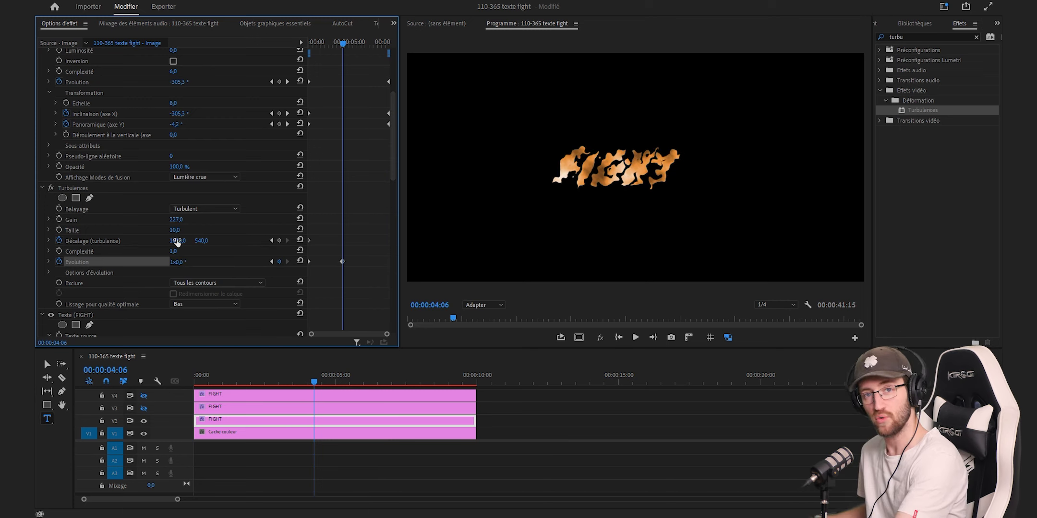
{"action": "left_click", "coordinate": [176, 241]}
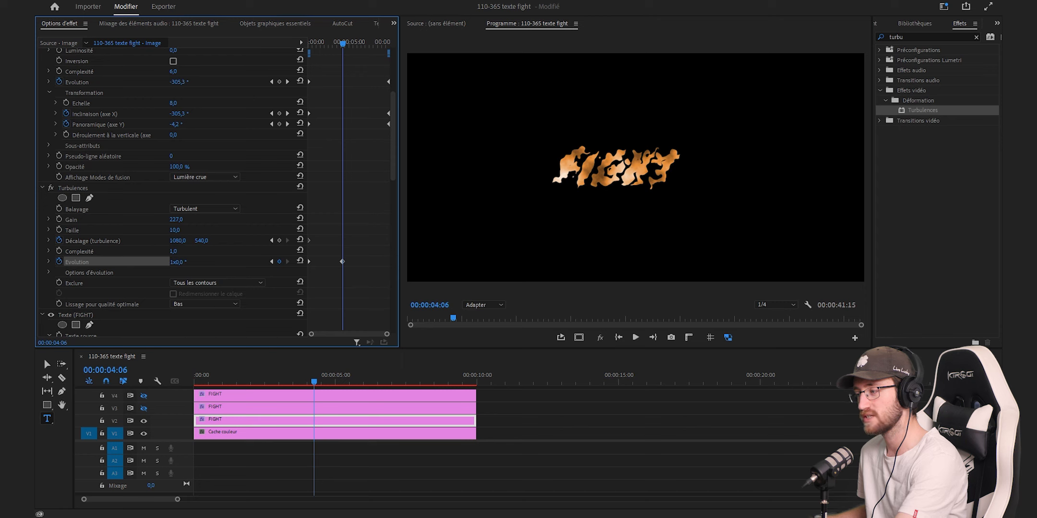
{"action": "type", "text": "2200"}
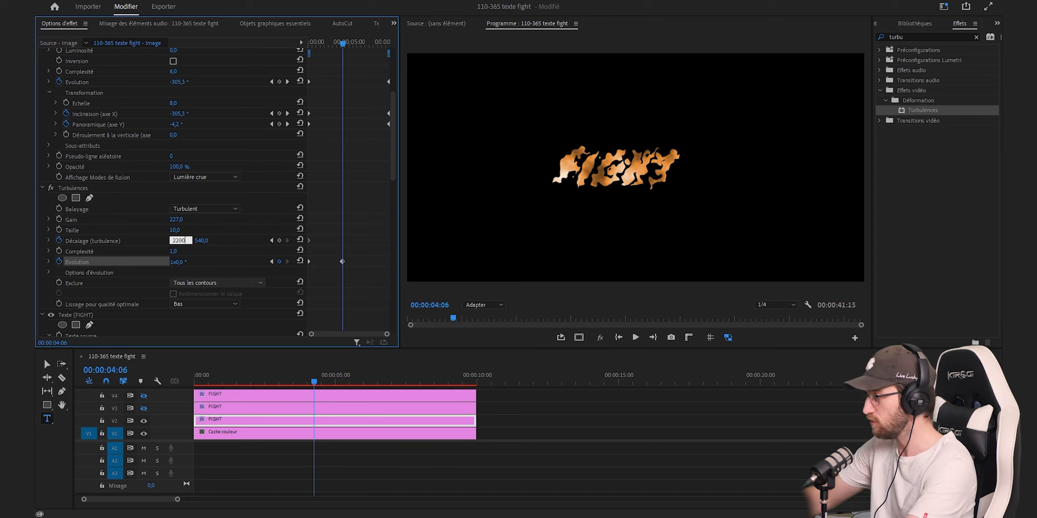
{"action": "key", "text": "Return"}
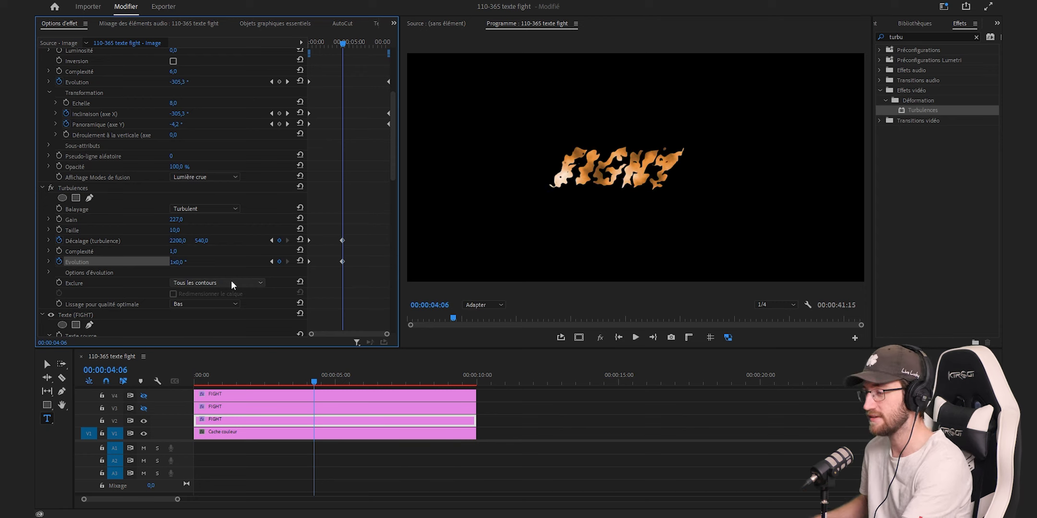
- Set the vertical Décalage to -1000 and move the second Décalage and Evolution keyframes to the end of the clip
{"action": "left_click", "coordinate": [207, 255]}
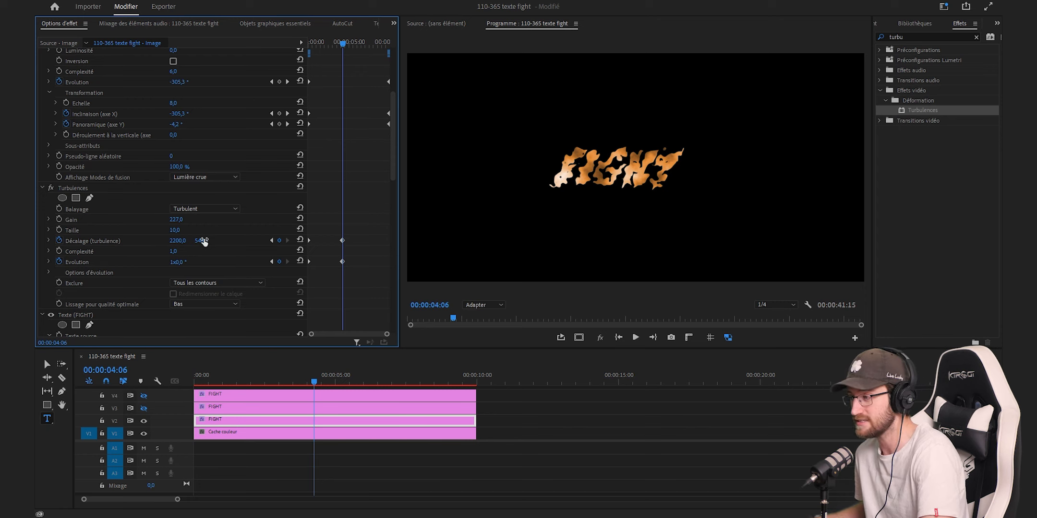
{"action": "left_click_drag", "start_coordinate": [201, 241], "coordinate": [205, 240]}
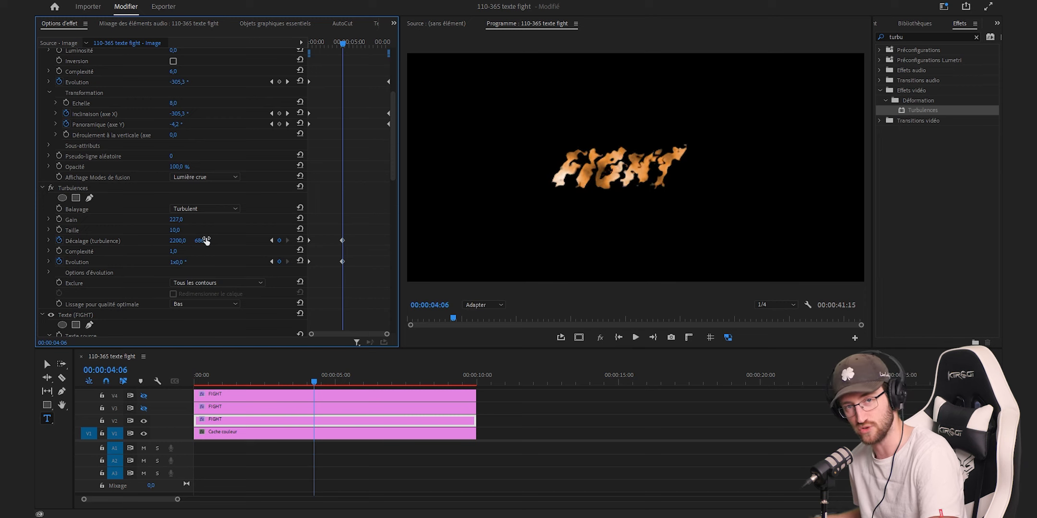
{"action": "left_click", "coordinate": [205, 240]}
{"action": "type", "text": "-1"}
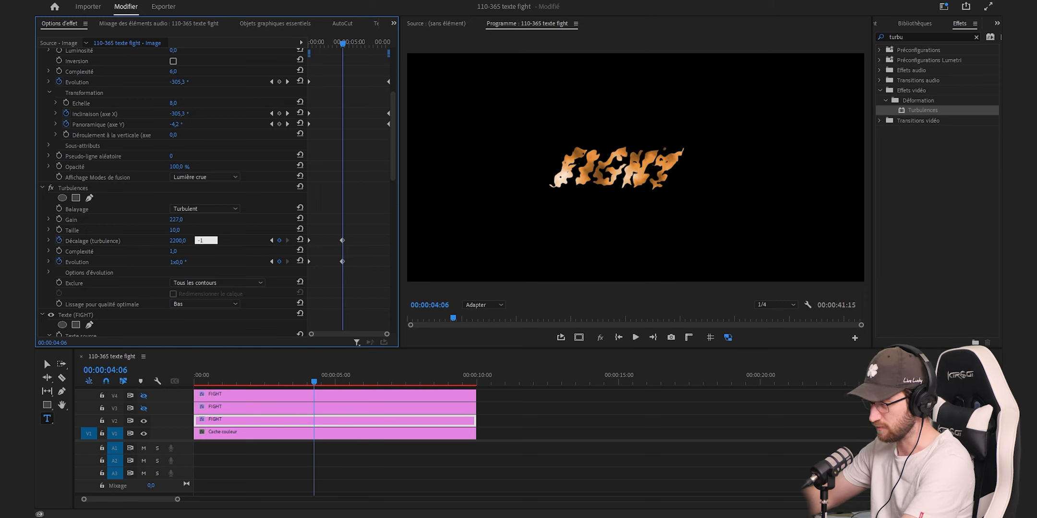
{"action": "type", "text": "000"}
{"action": "key", "text": "Return"}
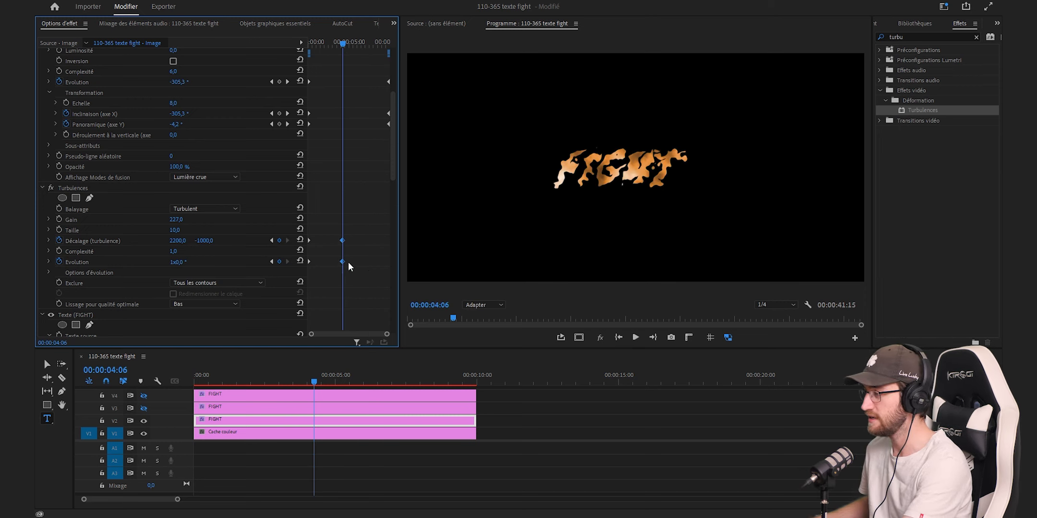
{"action": "key", "text": "Delete"}
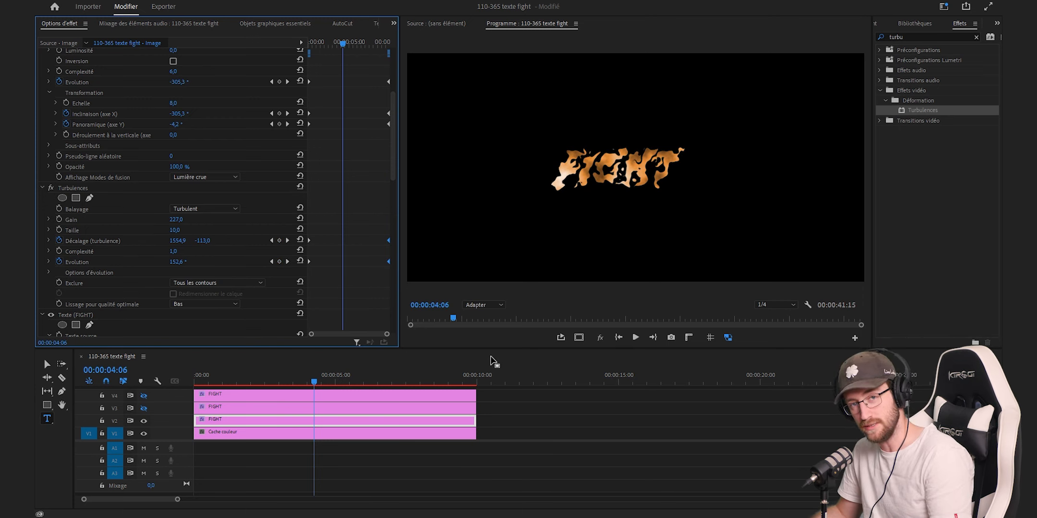
- Search the effects for "lueur" and apply Lueur VR to the FIGHT clip on V2
{"action": "key", "text": "shift+7"}
{"action": "type", "text": "le"}
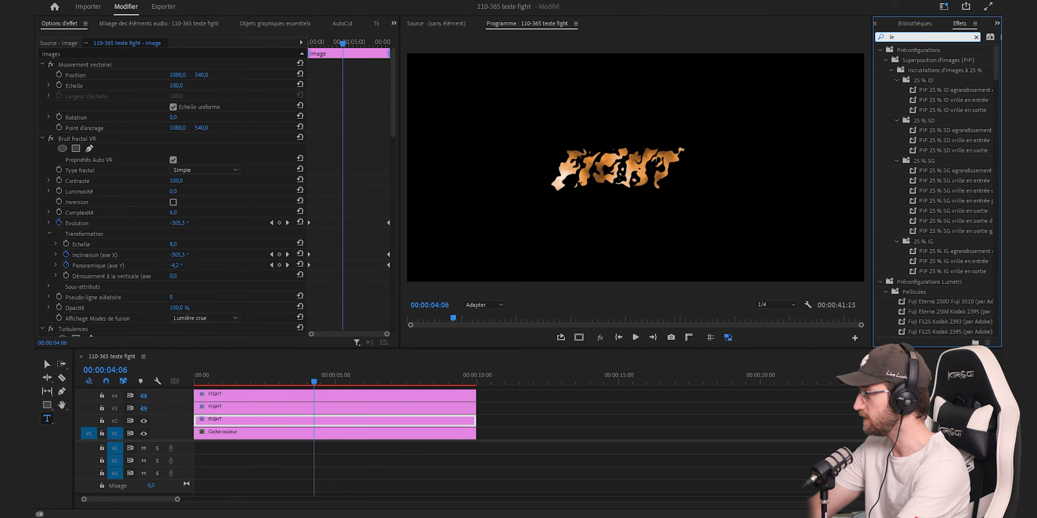
{"action": "key", "text": "BackSpace"}
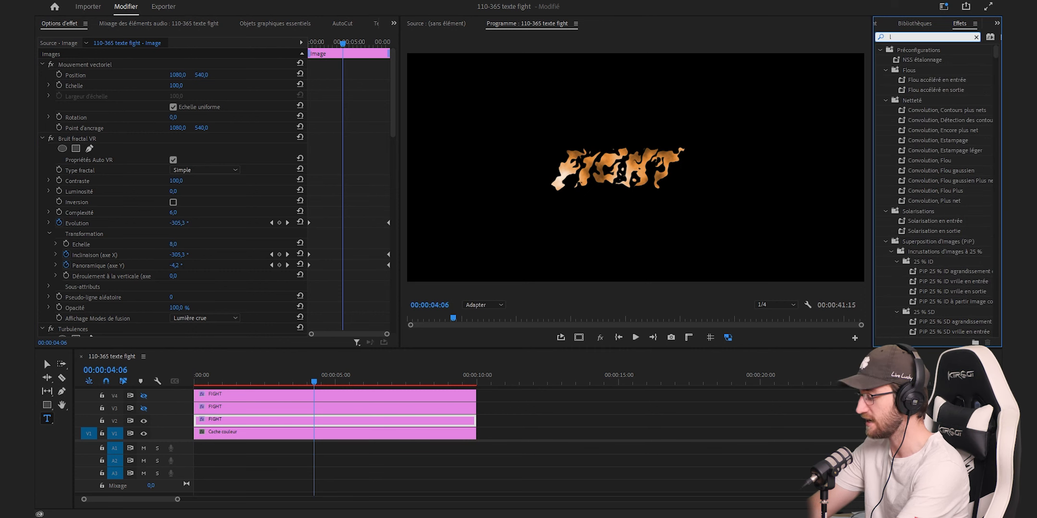
{"action": "type", "text": "ueur"}
{"action": "left_click_drag", "start_coordinate": [919, 110], "coordinate": [410, 420]}
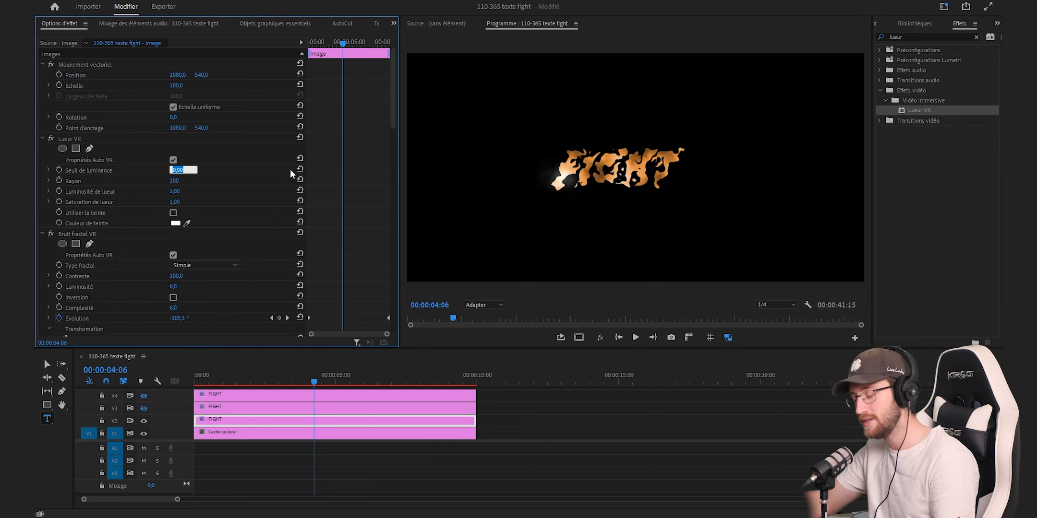
- Set Lueur VR's Seuil de luminance to 0.5 and Rayon to 200 on the V2 FIGHT clip
{"action": "type", "text": "0.5"}
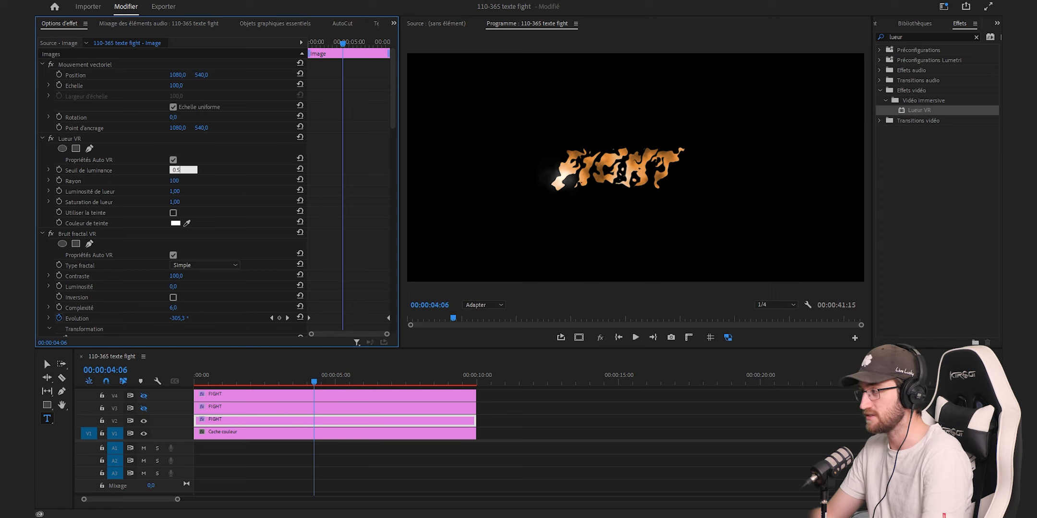
{"action": "key", "text": "Return"}
{"action": "left_click", "coordinate": [175, 181]}
{"action": "type", "text": "200"}
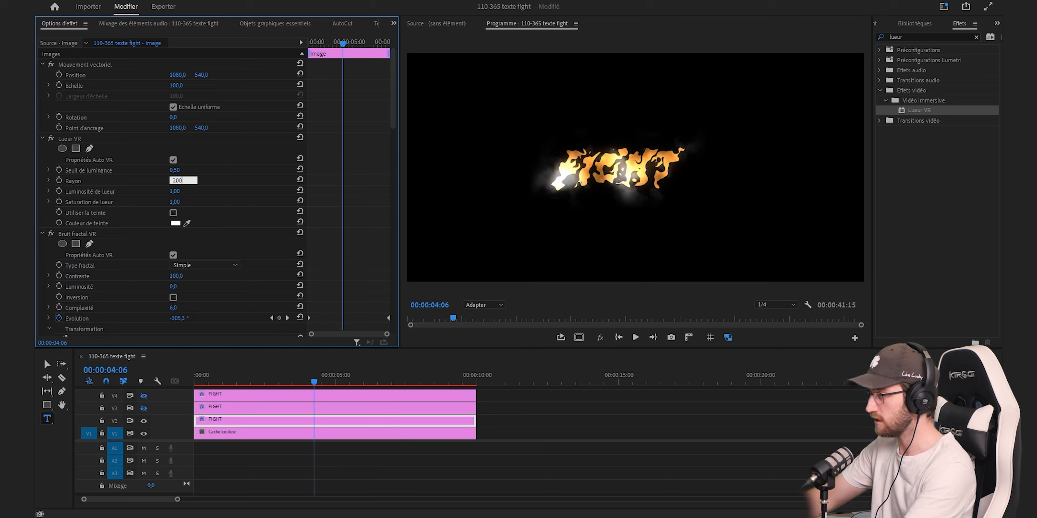
{"action": "key", "text": "Return"}
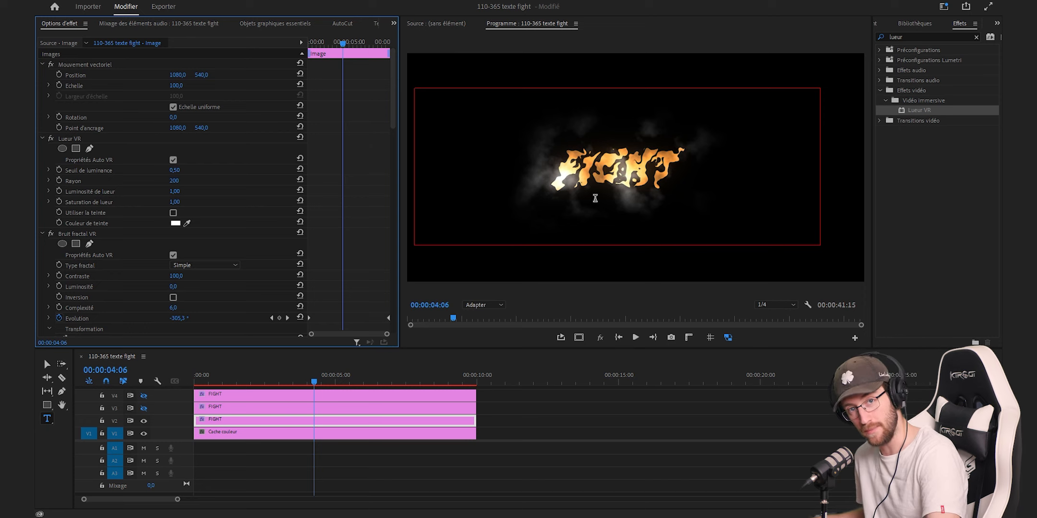
- Set Lueur VR's tint colour to the orange E68D37
{"action": "left_click", "coordinate": [175, 223]}
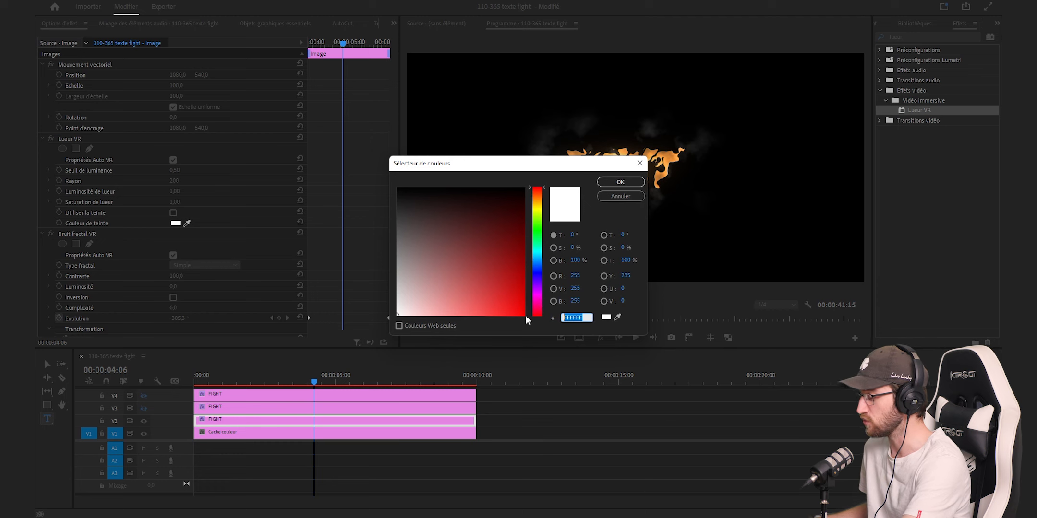
{"action": "type", "text": "E68D37"}
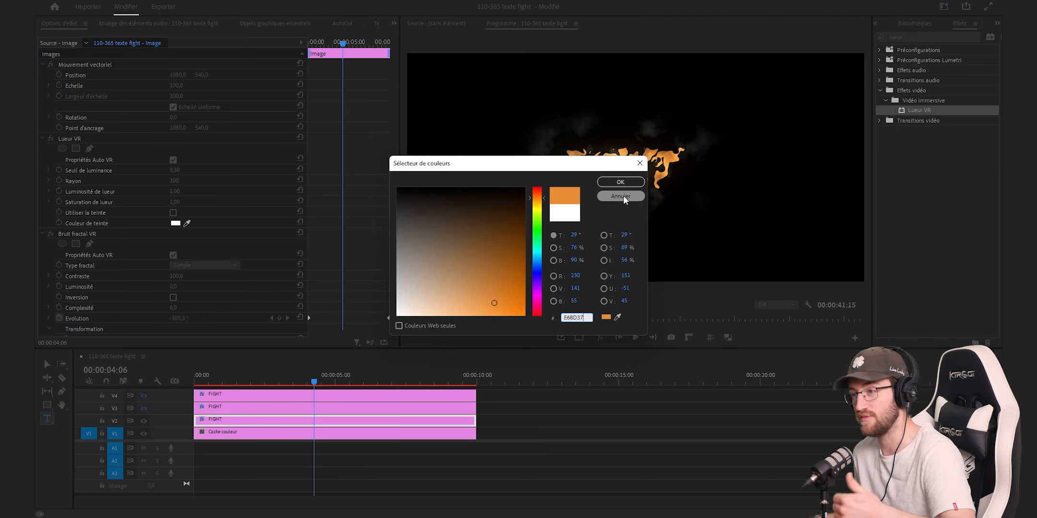
{"action": "left_click", "coordinate": [620, 182]}
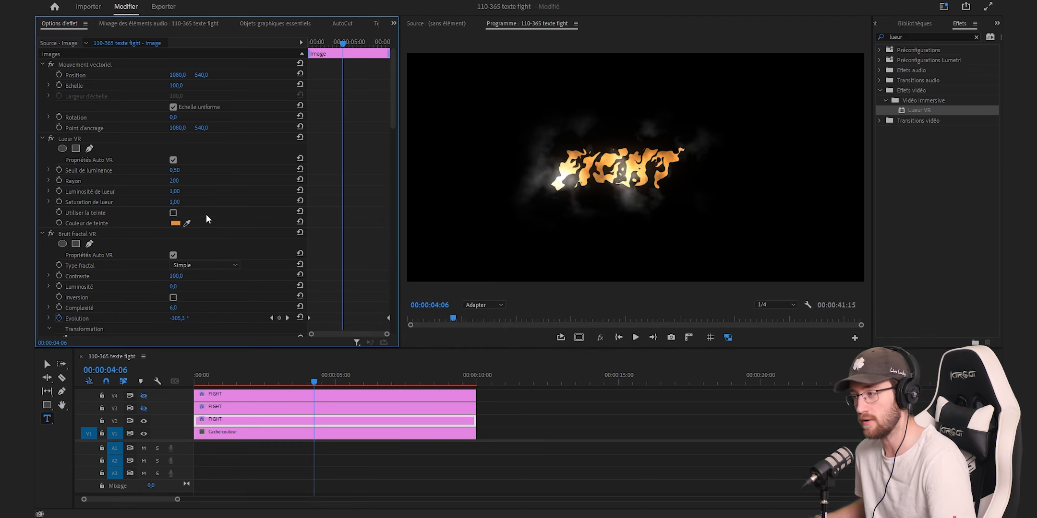
- Set Lueur VR's Saturation de lueur to 10 and enable Utiliser la teinte
{"action": "key", "text": "Tab"}
{"action": "type", "text": "10"}
{"action": "key", "text": "Return"}
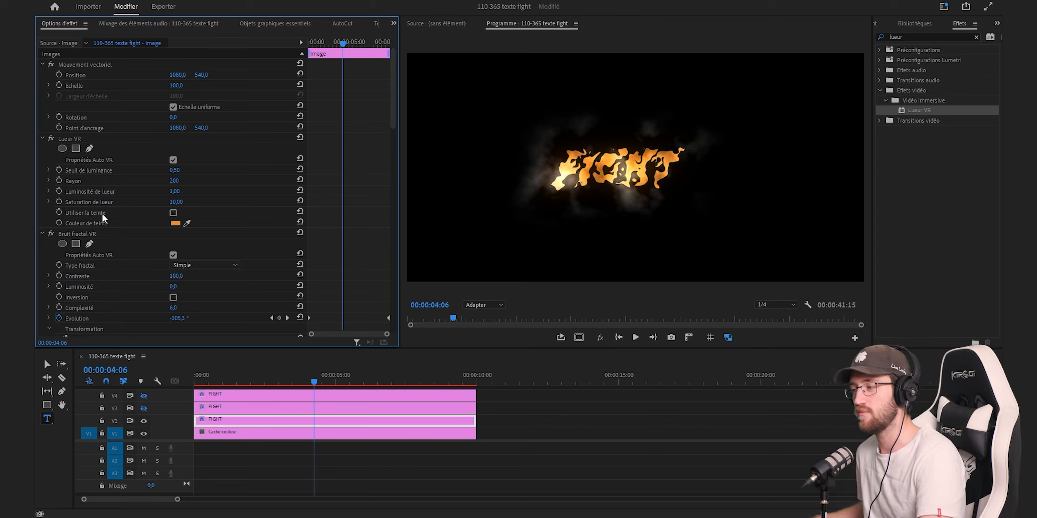
{"action": "left_click", "coordinate": [173, 213]}
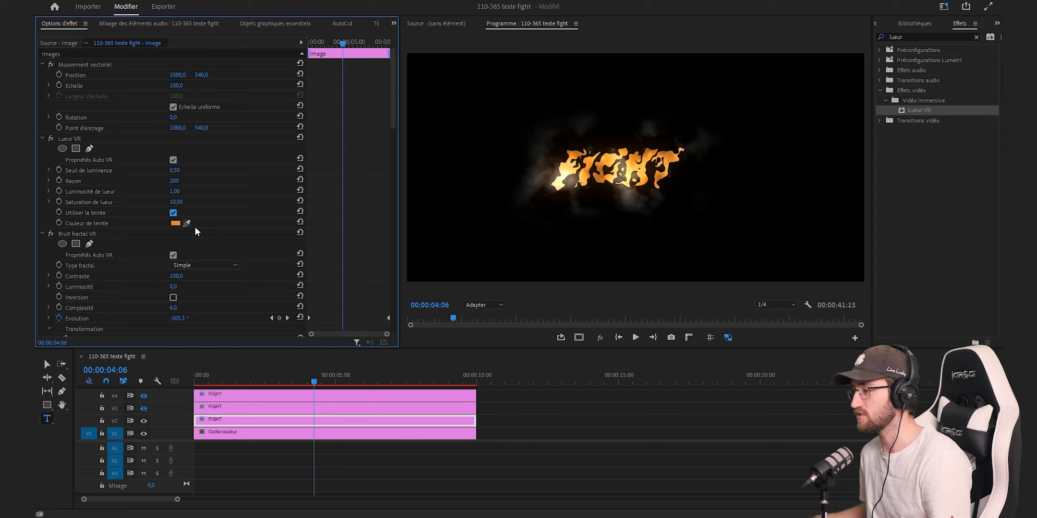
- Search the effects for "flou", apply Flou gaussien to the FIGHT clip on V2 and set its Flou to 10
{"action": "key", "text": "shift+7"}
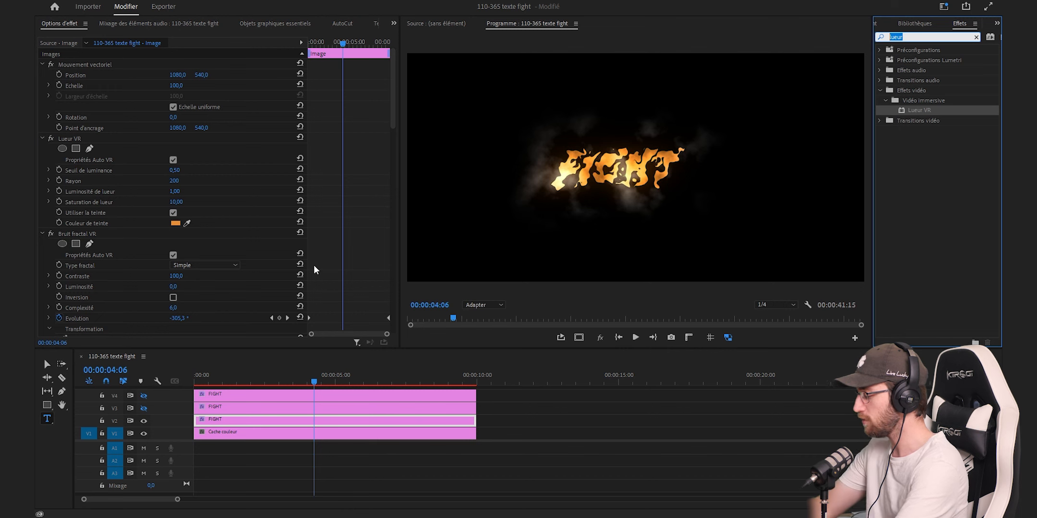
{"action": "type", "text": "flou"}
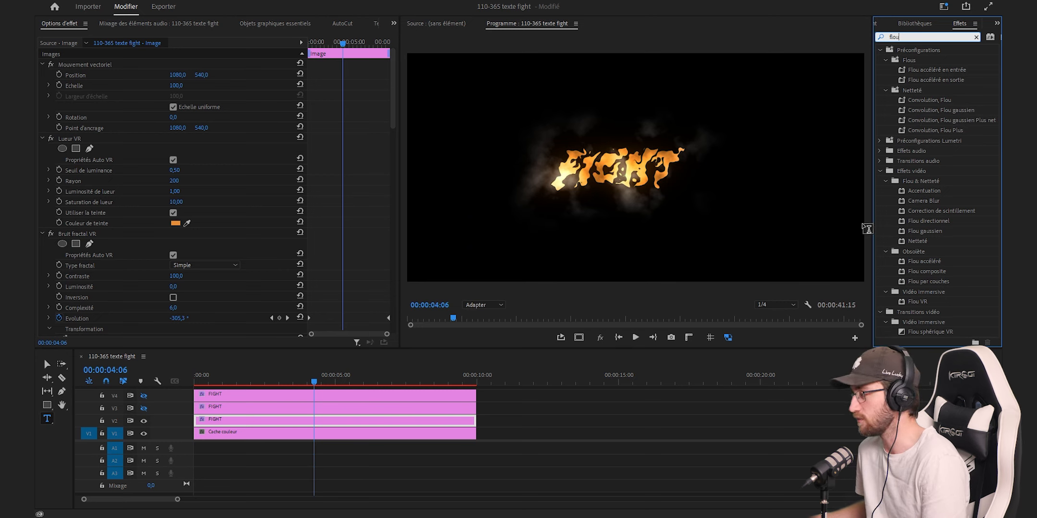
{"action": "left_click_drag", "start_coordinate": [932, 232], "coordinate": [424, 421]}
{"action": "left_click", "coordinate": [178, 159]}
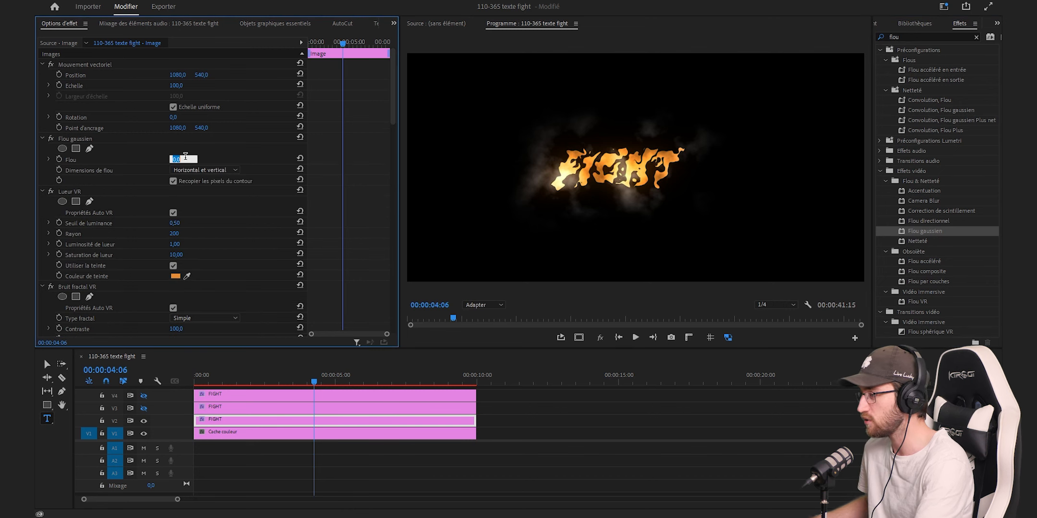
{"action": "type", "text": "10"}
{"action": "key", "text": "Return"}
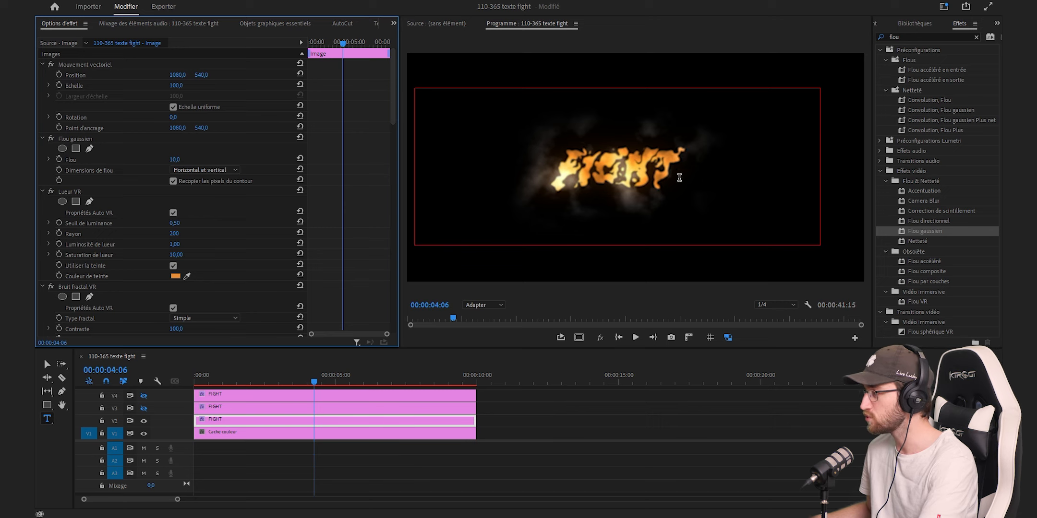
- Mask the V2 clip's opacity with a rounded shape over and above the text, feathered 50, and show tracks V3 and V4 again
{"action": "left_click", "coordinate": [597, 182]}
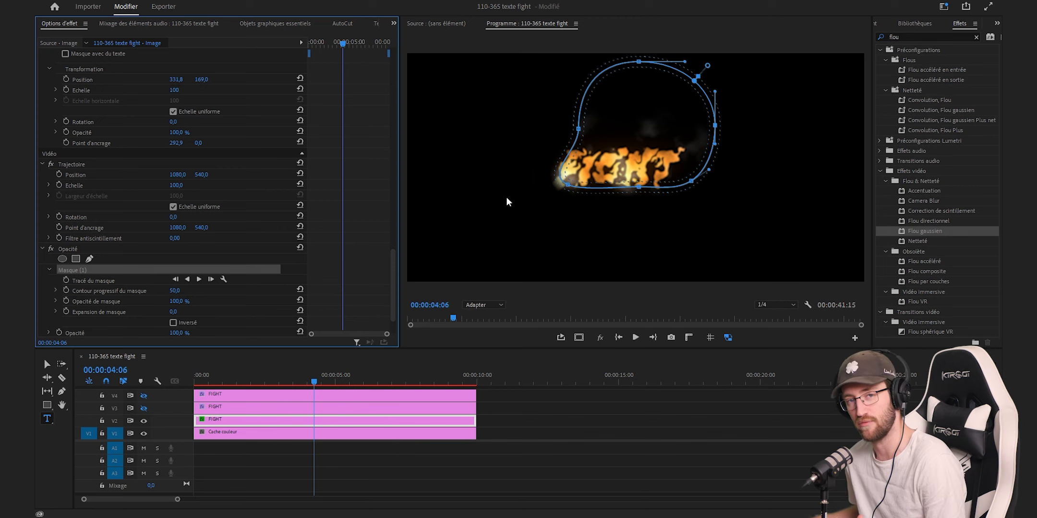
{"action": "left_click", "coordinate": [144, 408]}
{"action": "left_click", "coordinate": [143, 398]}
{"action": "left_click", "coordinate": [548, 421]}
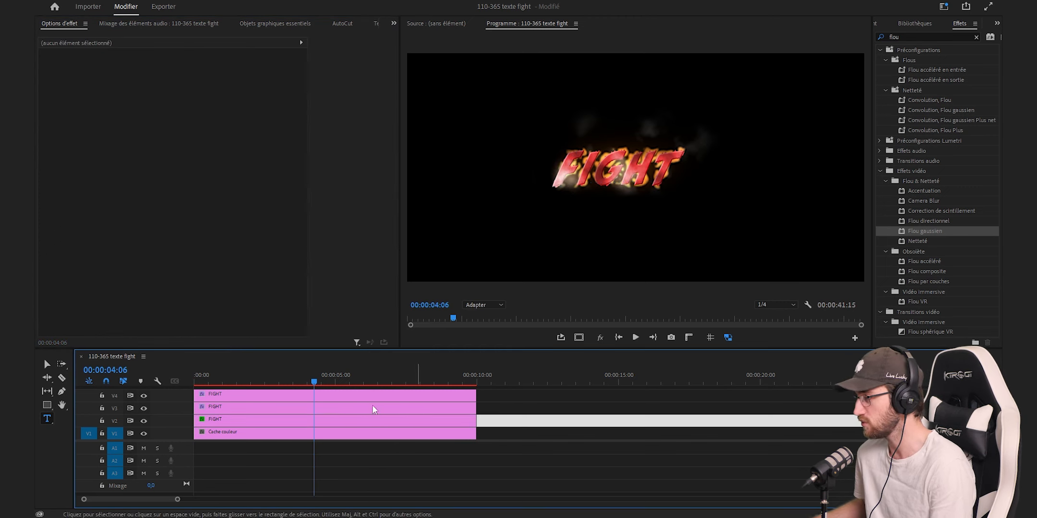